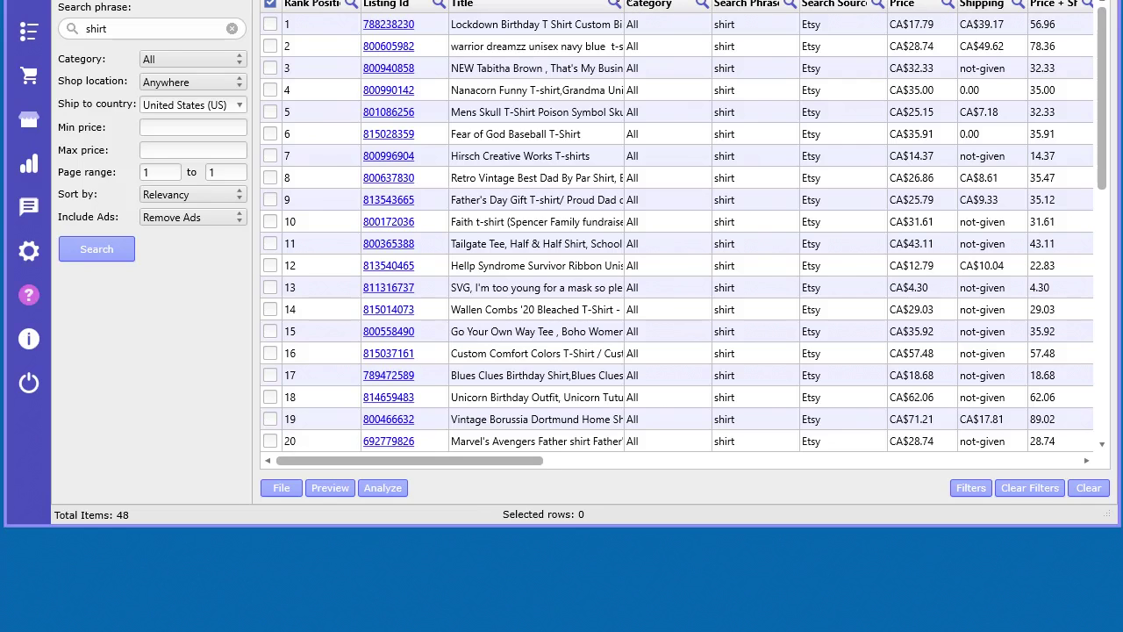
# Step: Widen the Title column for fuller listing titles, scroll the table right, and bring up the Analyze options
pyautogui.moveTo(625, 6); pyautogui.dragTo(787, 11)
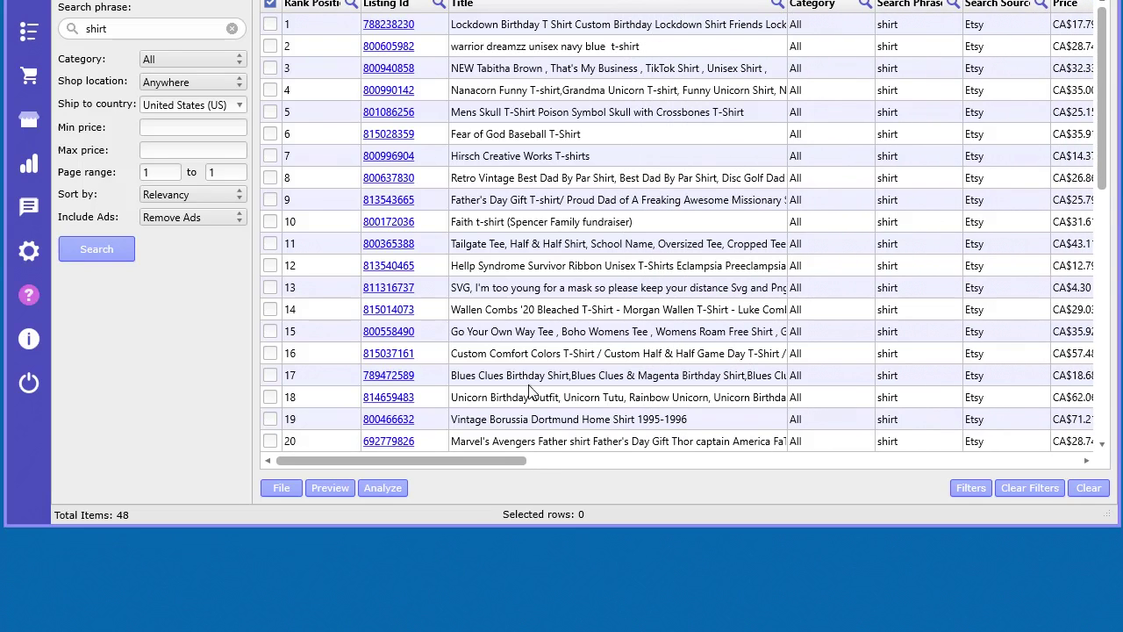
pyautogui.moveTo(450, 463); pyautogui.dragTo(389, 462)
pyautogui.click(395, 490)
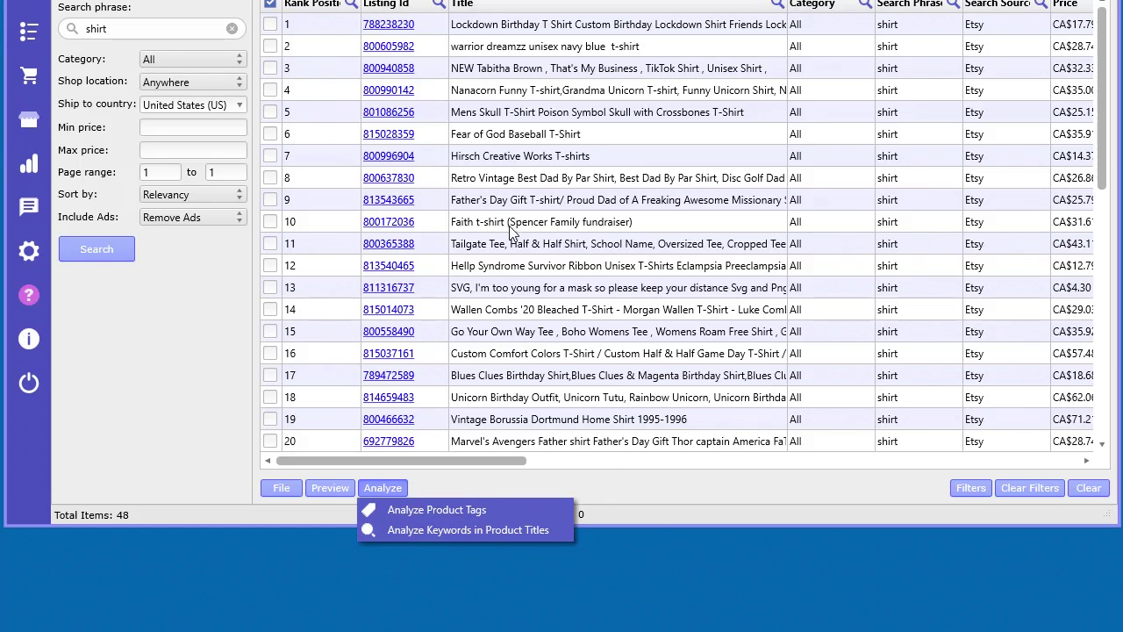
# Step: Tick all 48 listing rows in the 'shirt' search results
pyautogui.click(538, 99)
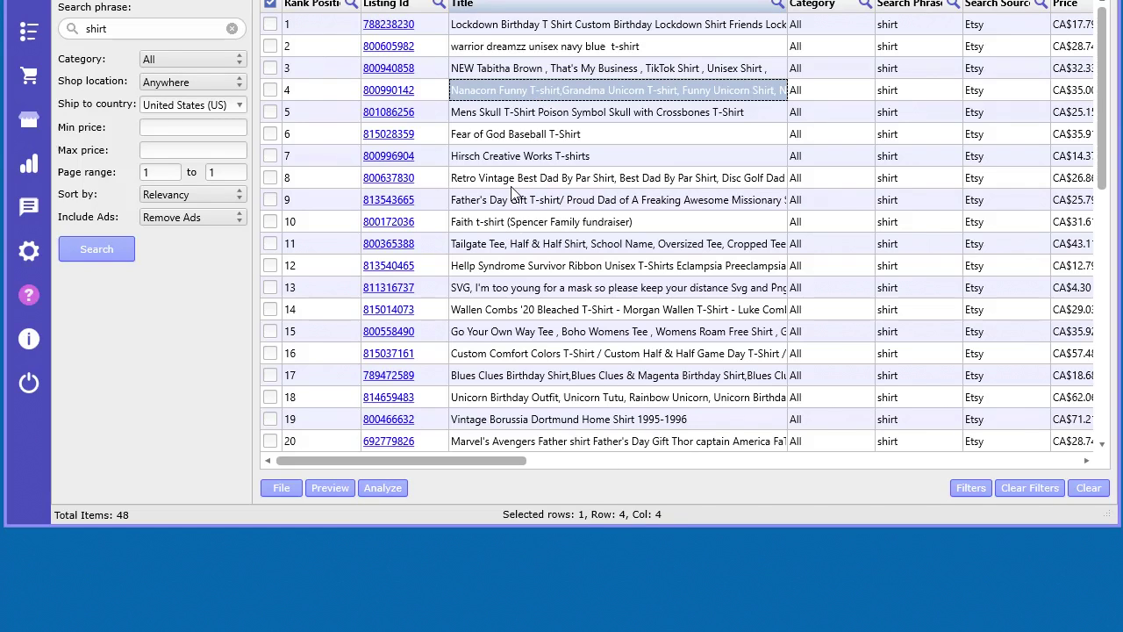
pyautogui.click(271, 5)
pyautogui.click(281, 68)
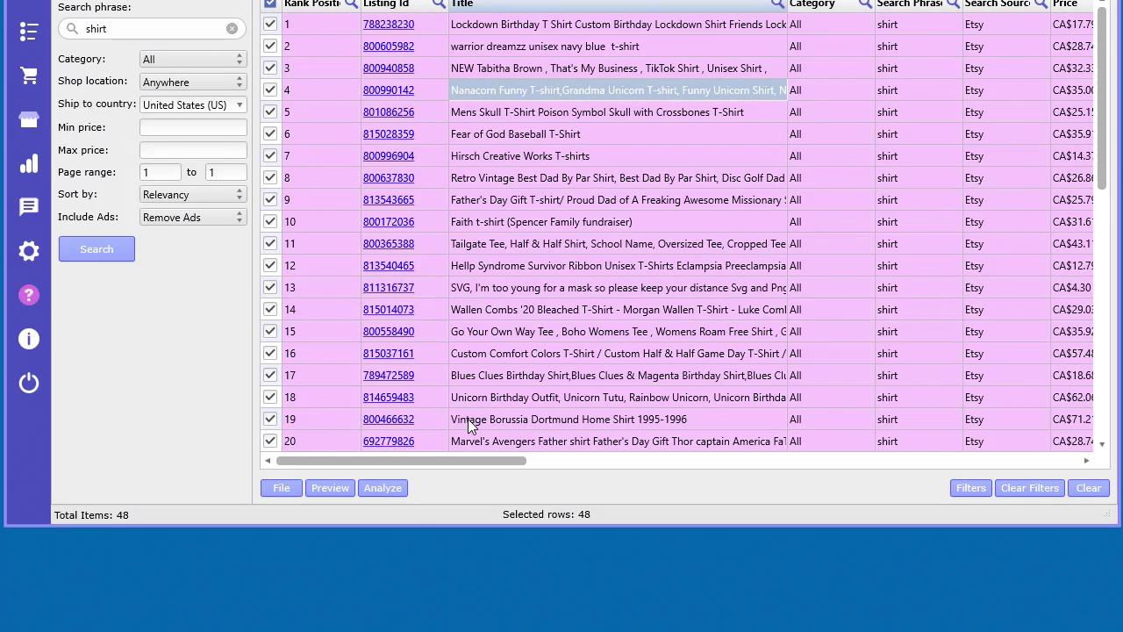
pyautogui.click(382, 487)
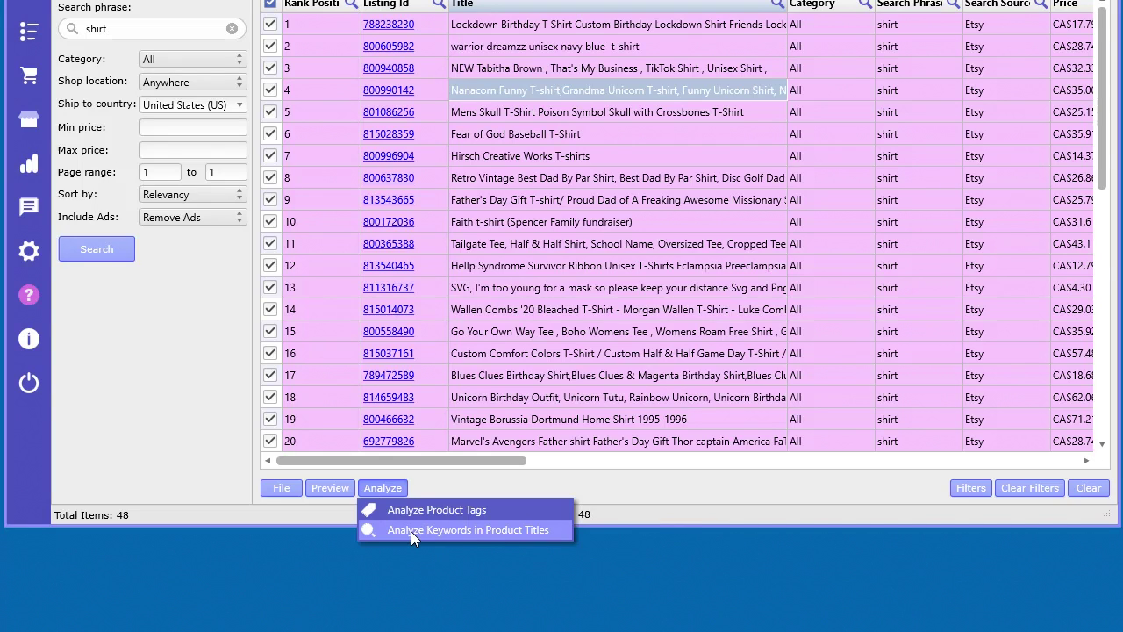
pyautogui.click(661, 497)
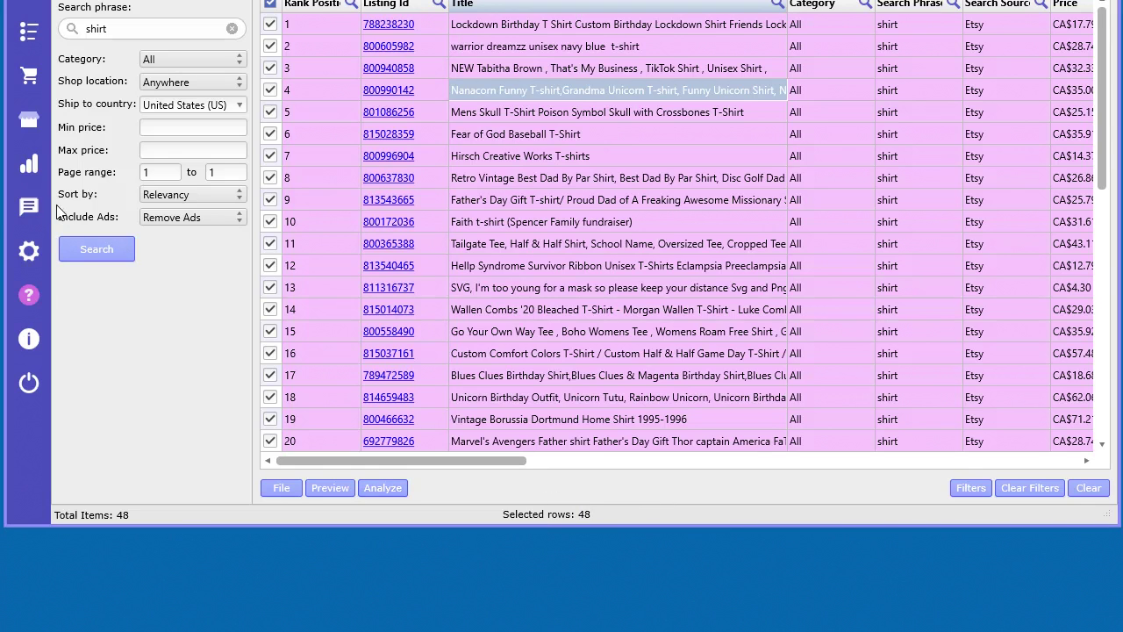
# Step: Analyze keywords in the 48 listings' titles, listing 234 single words led by 'shirt' (30, 62.5%)
pyautogui.click(26, 169)
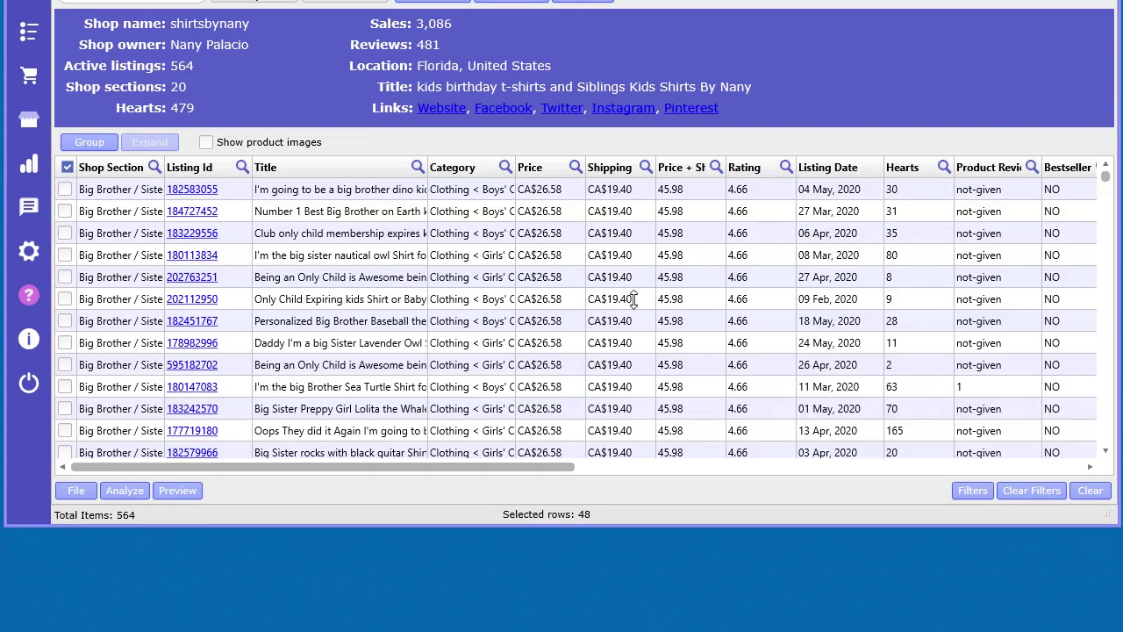
pyautogui.click(130, 491)
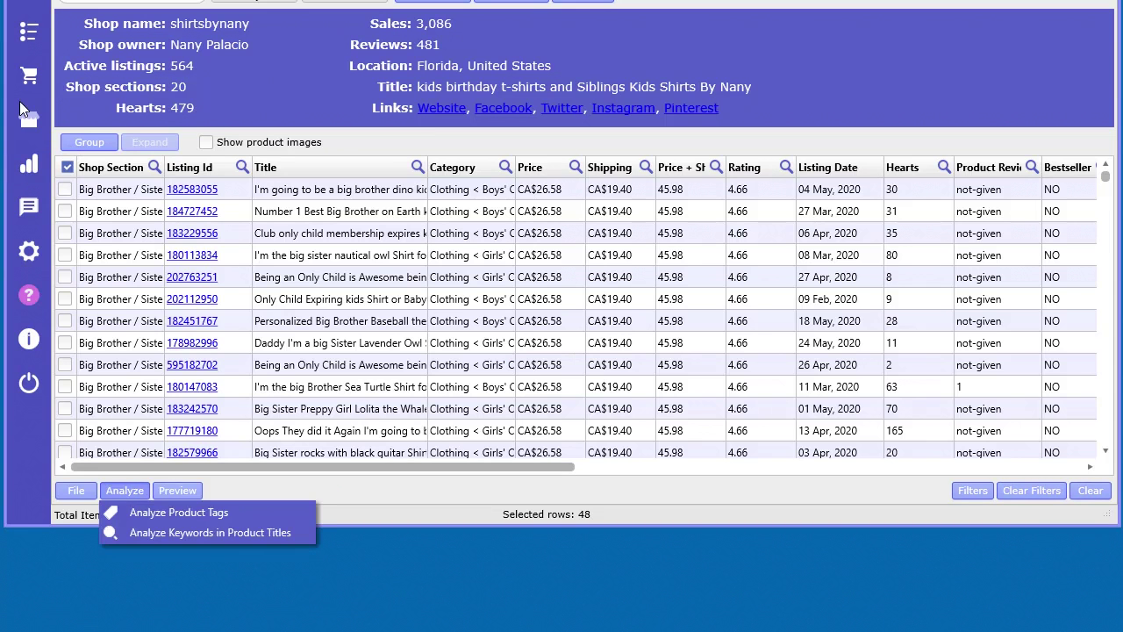
pyautogui.click(28, 76)
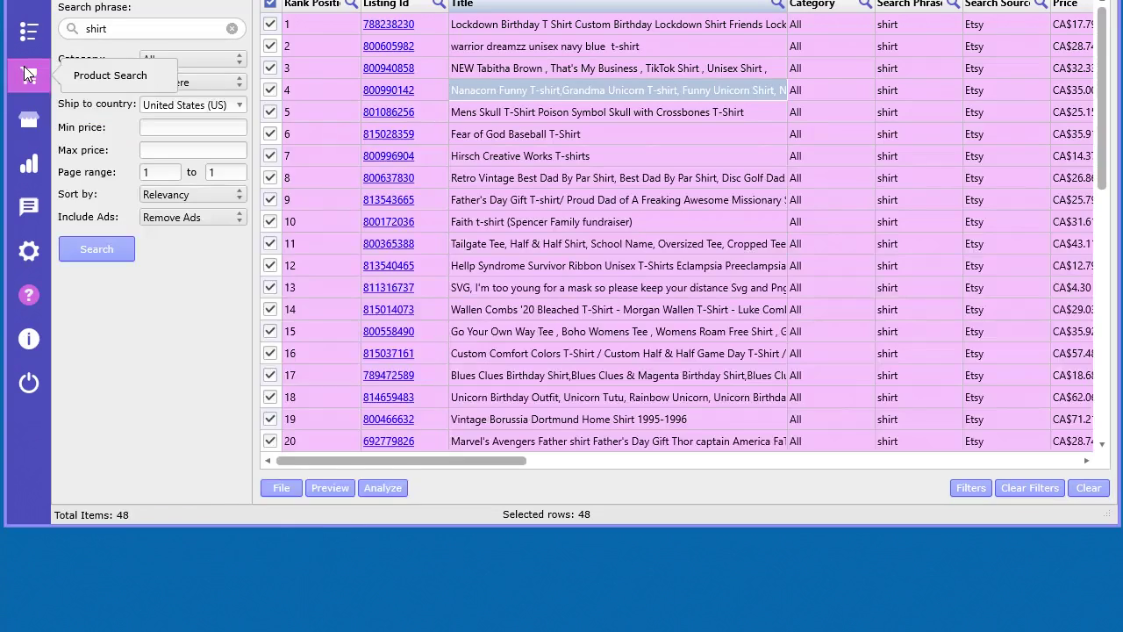
pyautogui.click(367, 490)
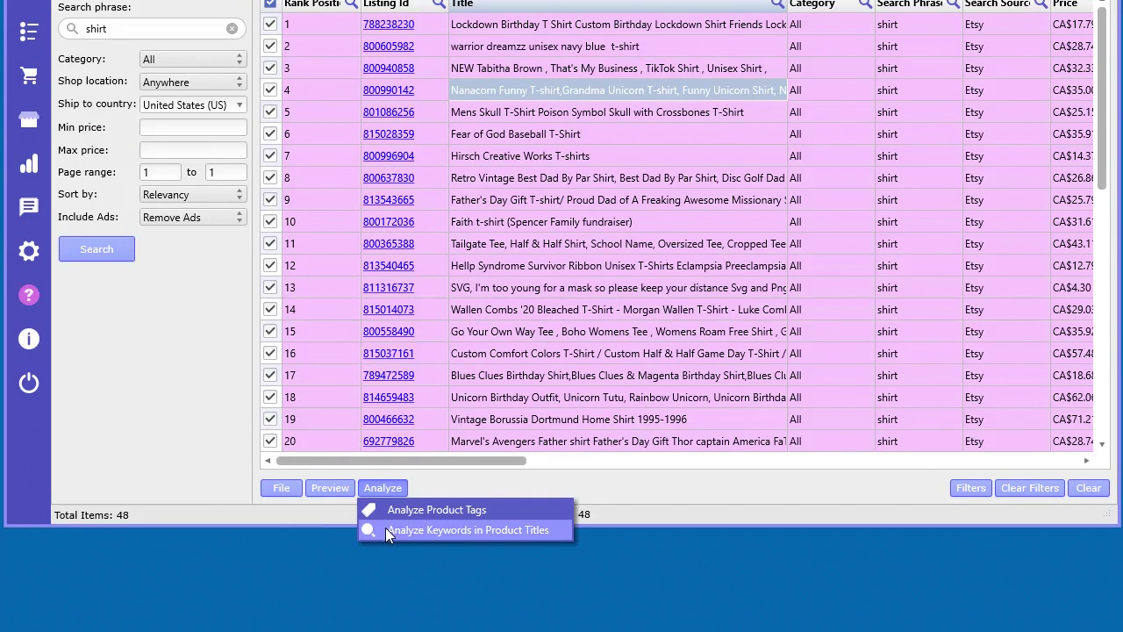
pyautogui.click(385, 528)
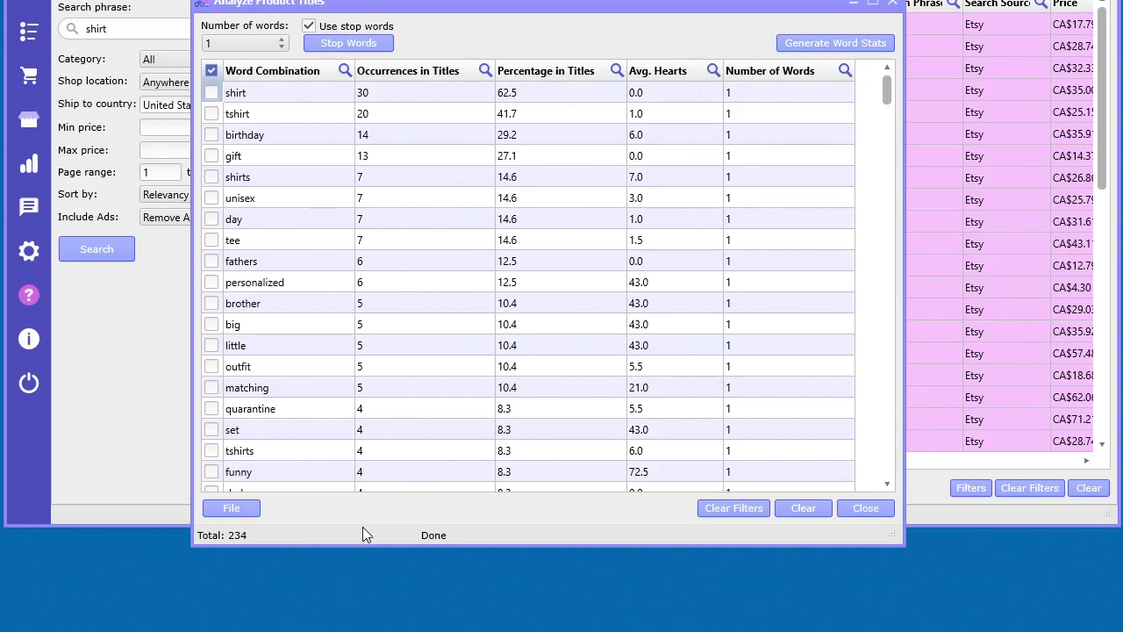
# Step: Inspect 'shirt' stats (30 occurrences, 62.5%, 0.0 avg hearts) and tshirt's 1.0 average hearts
pyautogui.doubleClick(251, 96)
pyautogui.doubleClick(429, 94)
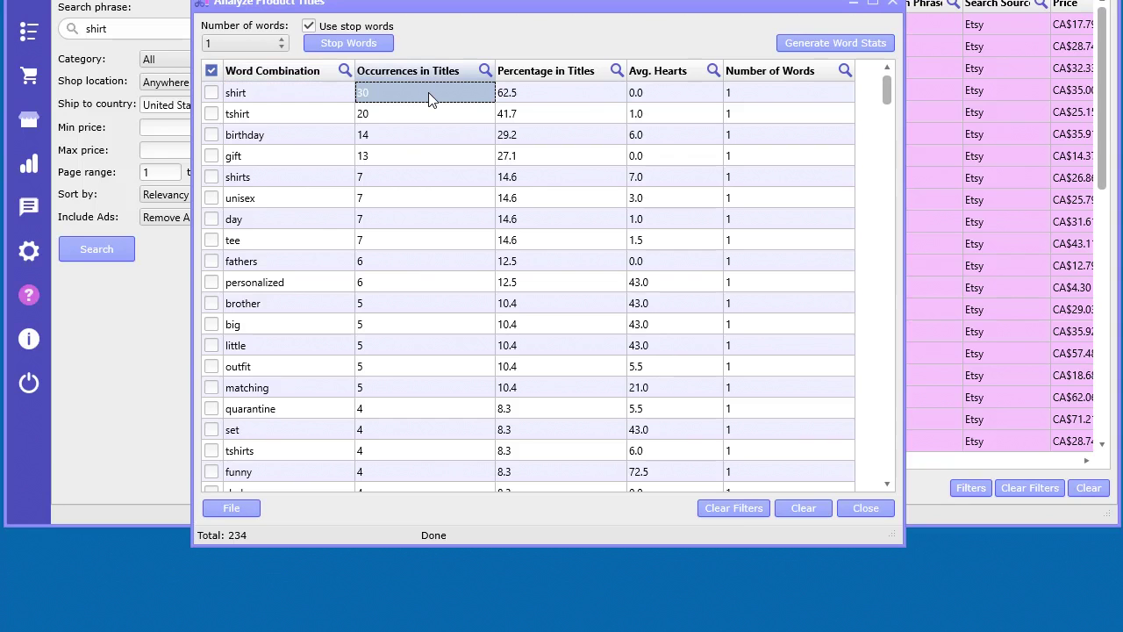
pyautogui.doubleClick(562, 96)
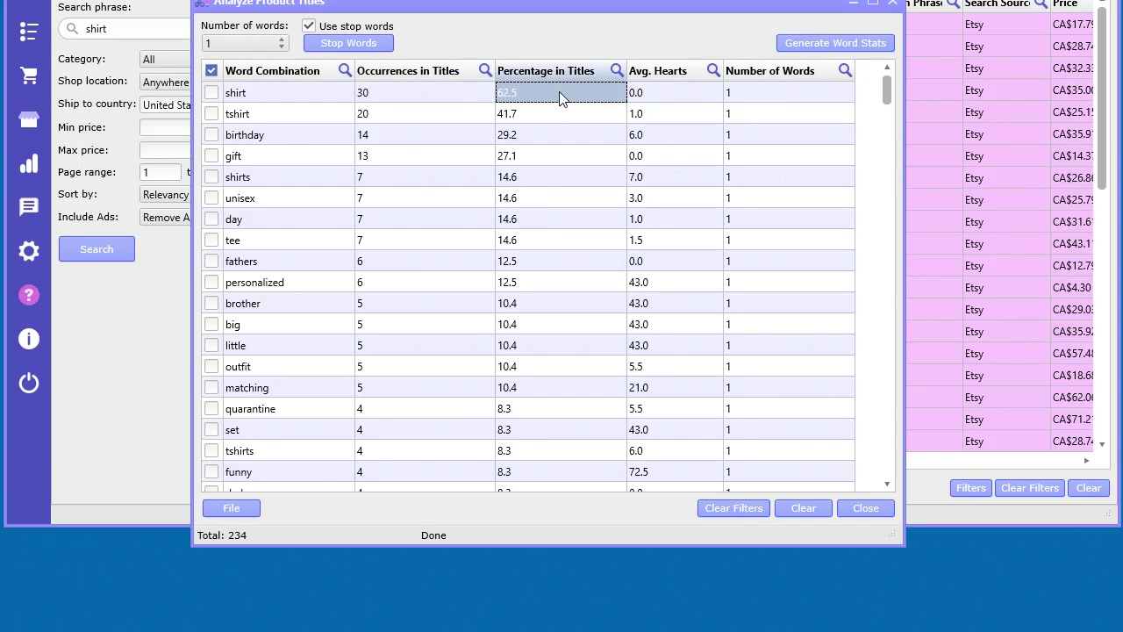
pyautogui.doubleClick(661, 93)
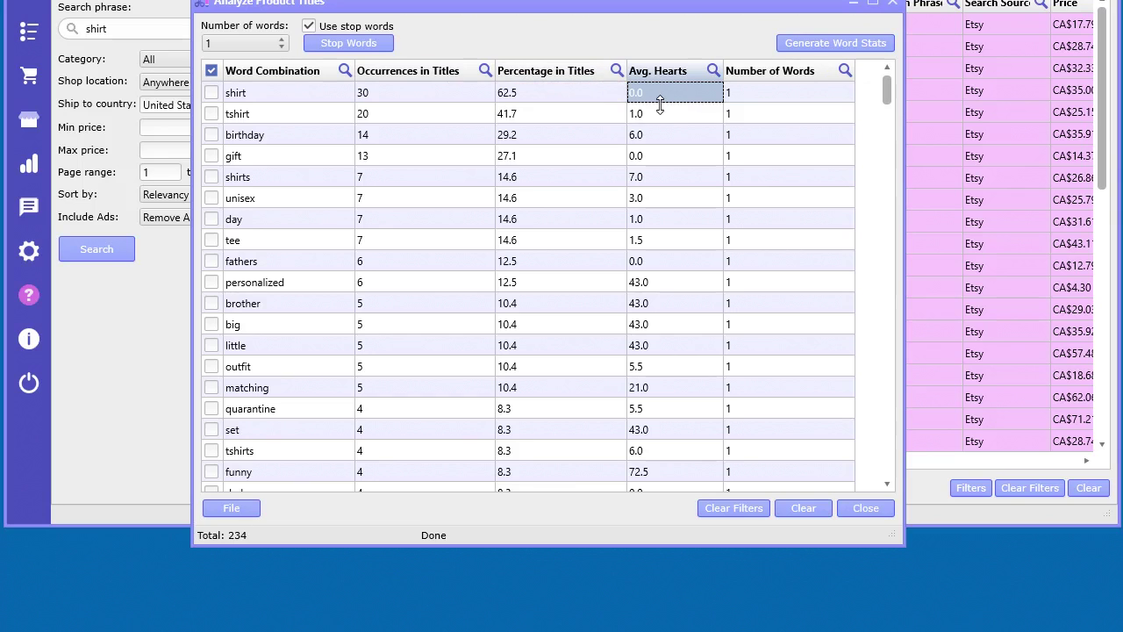
pyautogui.doubleClick(660, 115)
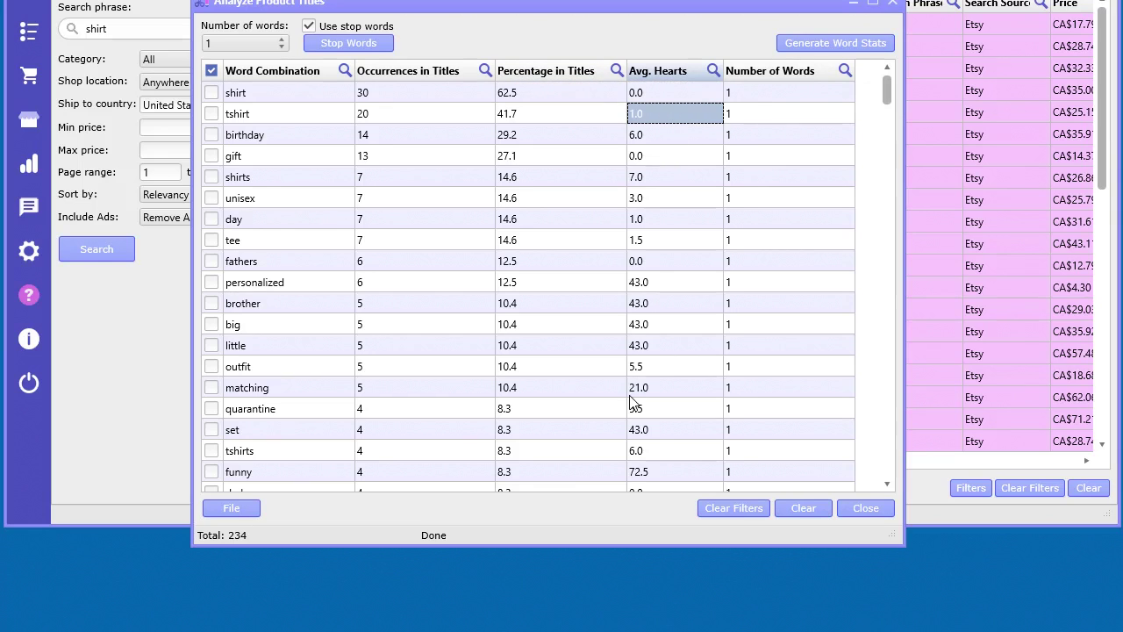
pyautogui.click(273, 46)
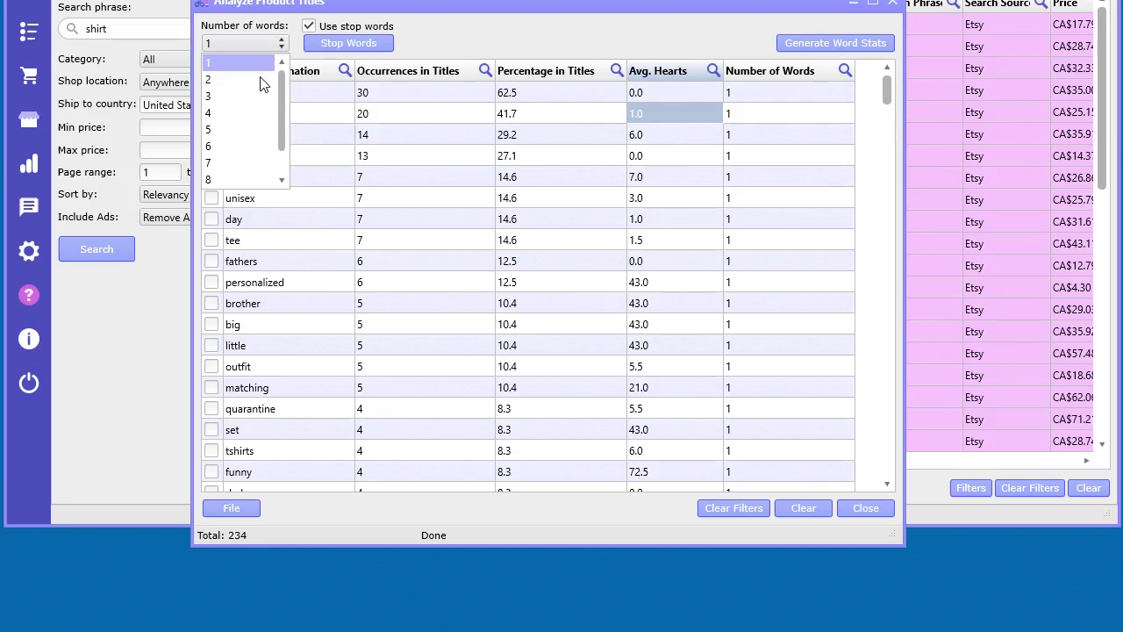
# Step: Generate three-word combinations, giving 540 phrases led by 'fathers day gift' (4, 8.3%)
pyautogui.click(256, 63)
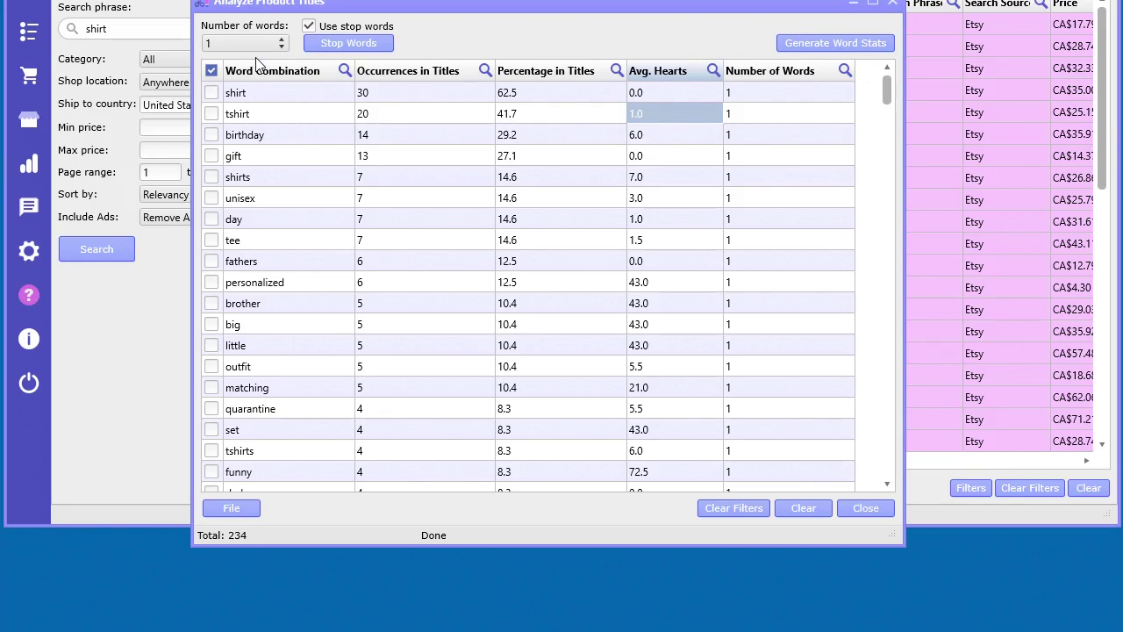
pyautogui.click(252, 44)
pyautogui.click(256, 91)
pyautogui.click(792, 43)
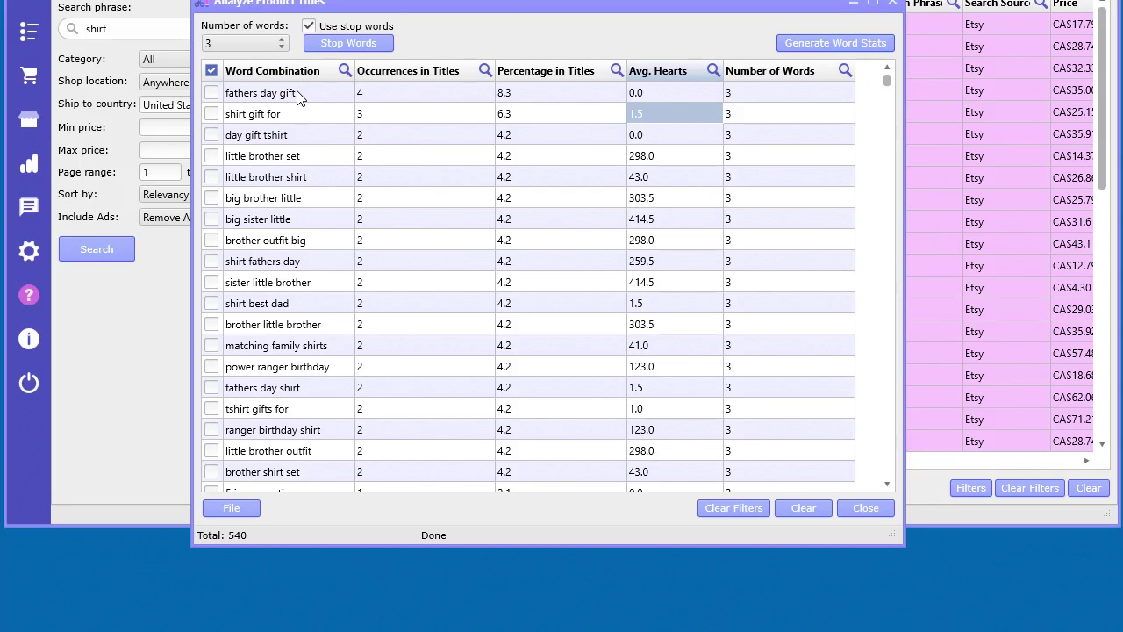
pyautogui.scroll(-1, 357, 327)
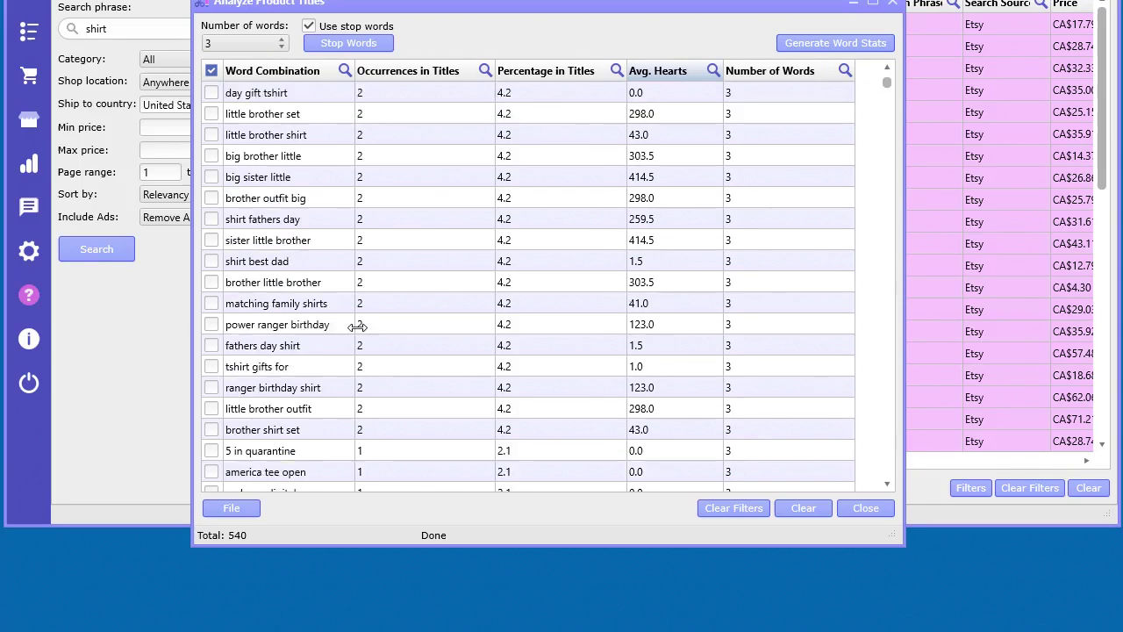
pyautogui.scroll(1, 456, 298)
# Step: Reposition the analysis window to reveal all columns, including Avg. Hearts and Number of Words
pyautogui.moveTo(694, 6); pyautogui.dragTo(641, 63)
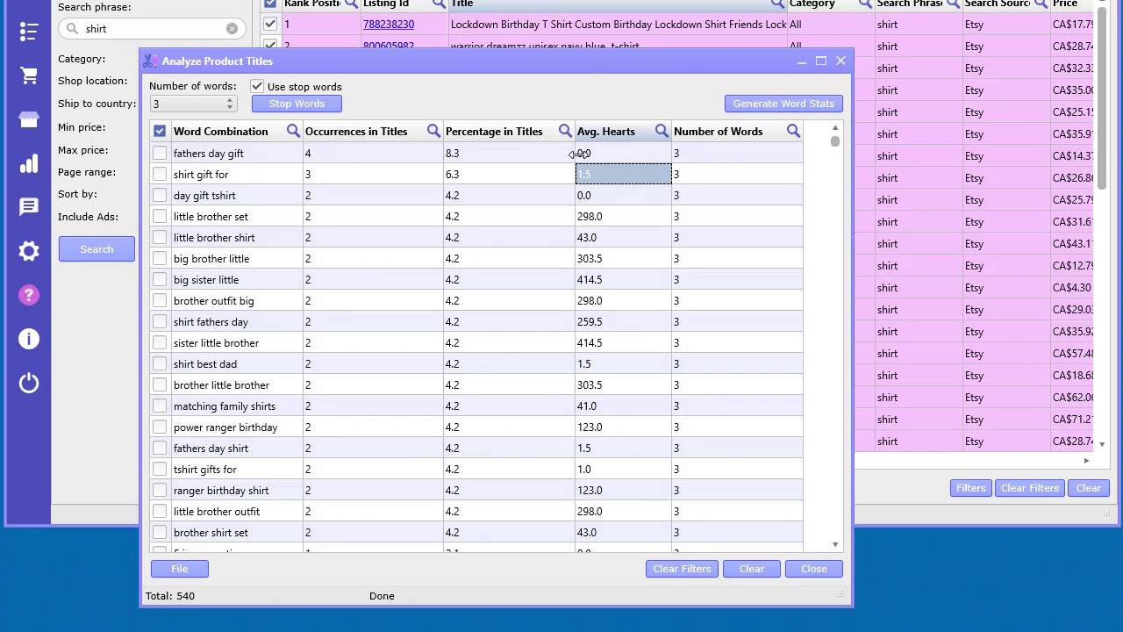
pyautogui.moveTo(580, 71); pyautogui.dragTo(601, 0)
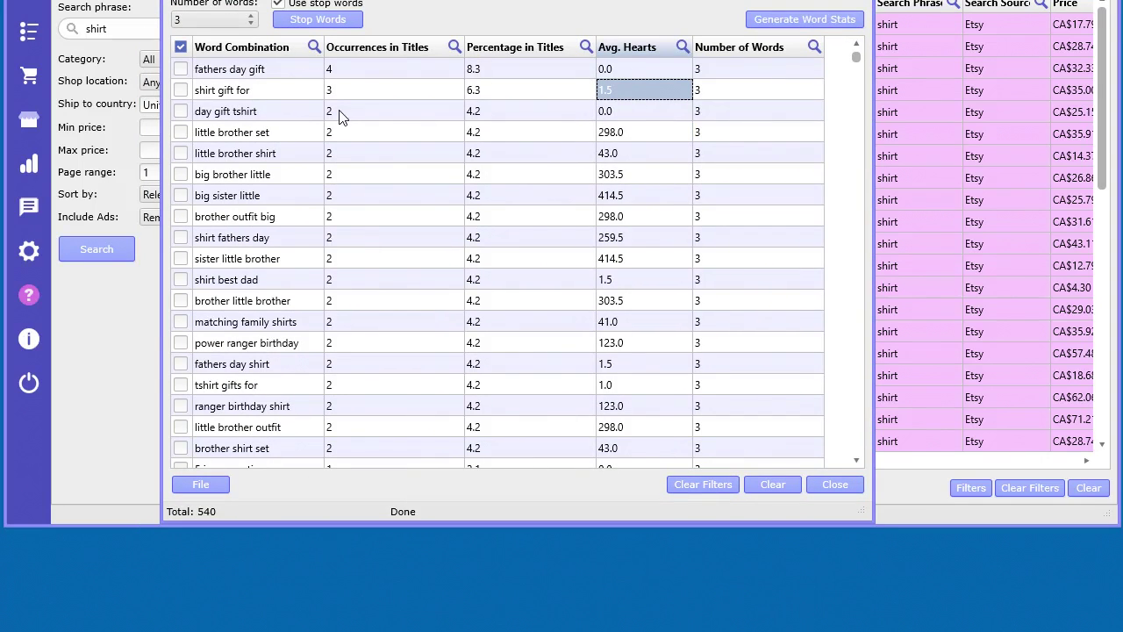
pyautogui.click(350, 133)
pyautogui.moveTo(530, 3)
pyautogui.mouseDown()
pyautogui.moveTo(1122, 0)
pyautogui.moveTo(850, 0)
pyautogui.moveTo(1122, 117)
pyautogui.moveTo(519, 78)
pyautogui.moveTo(539, 83)
pyautogui.moveTo(549, 0)
pyautogui.mouseUp()
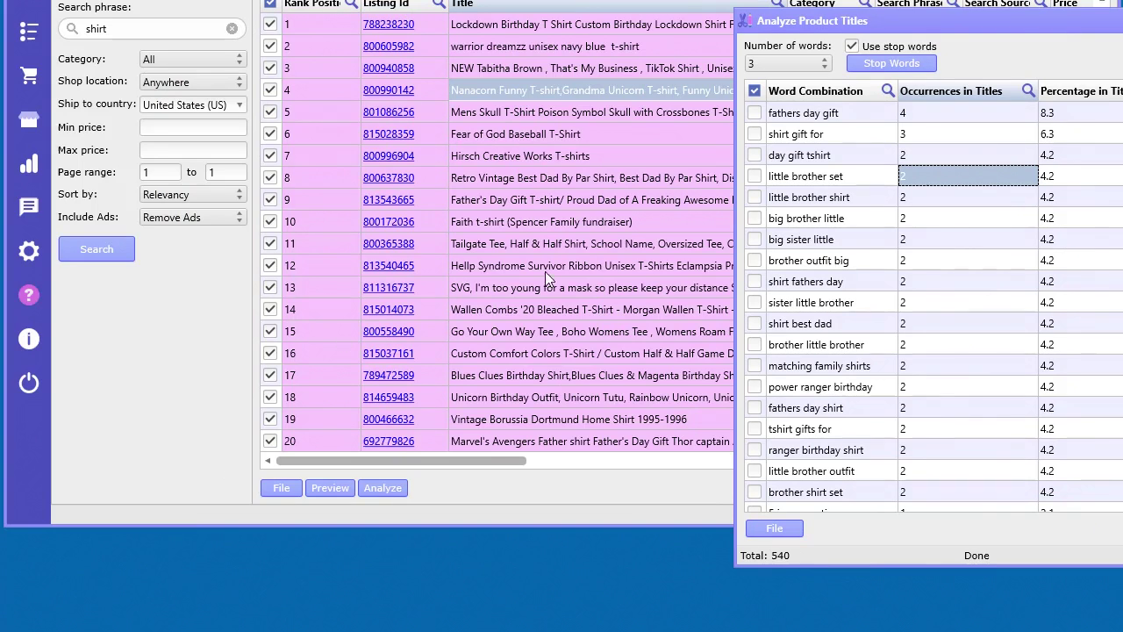
pyautogui.moveTo(1063, 21); pyautogui.dragTo(482, 0)
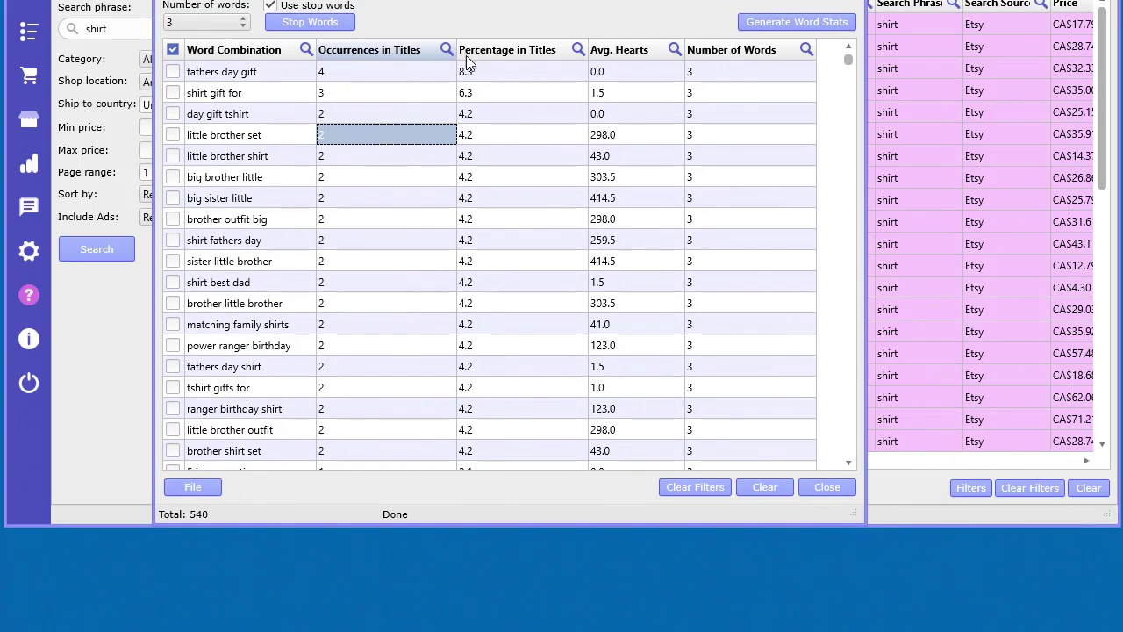
pyautogui.click(474, 77)
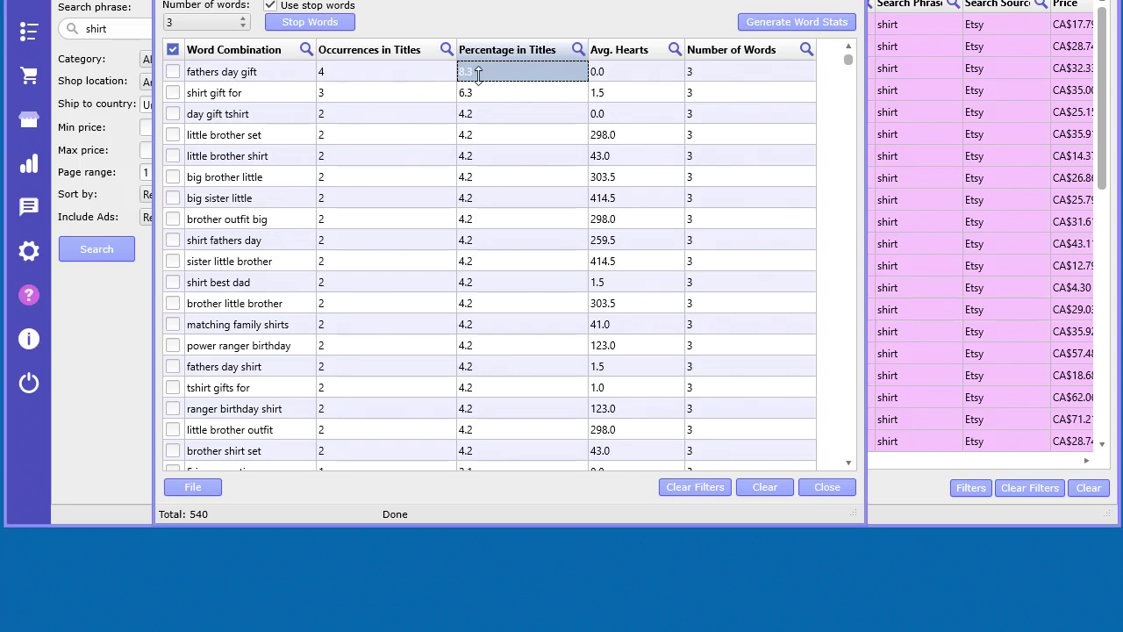
pyautogui.click(659, 65)
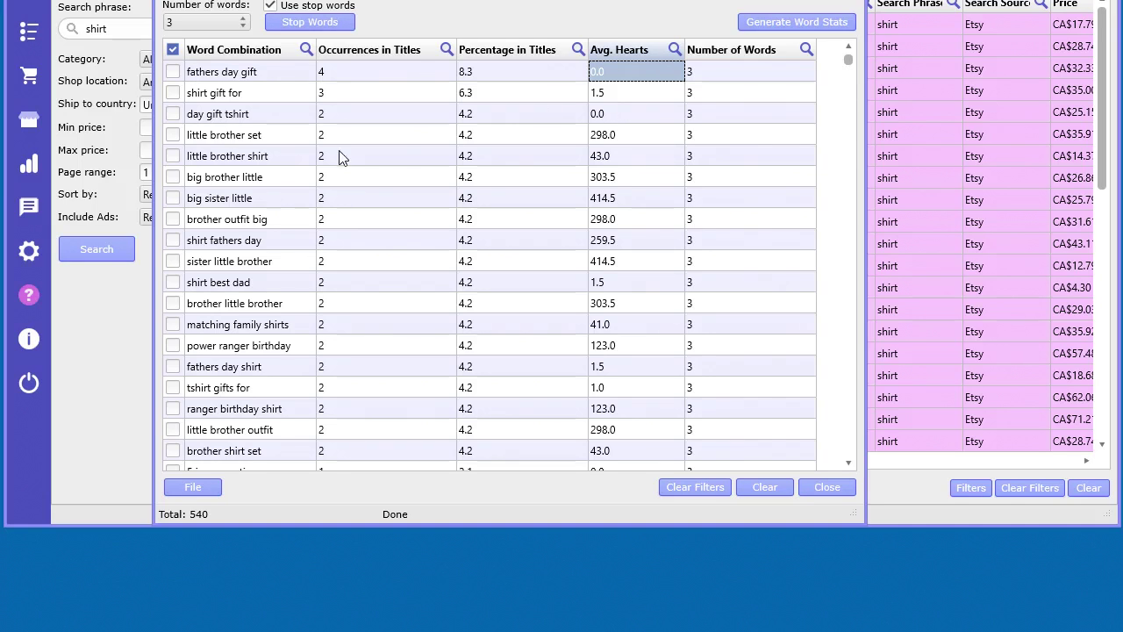
pyautogui.click(244, 142)
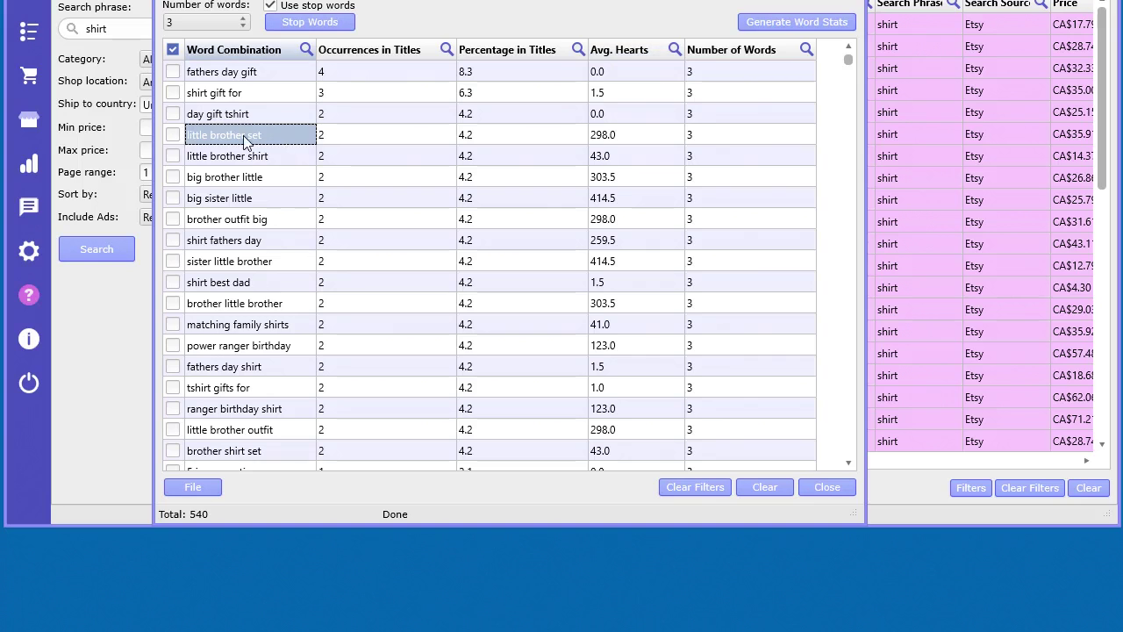
pyautogui.click(641, 139)
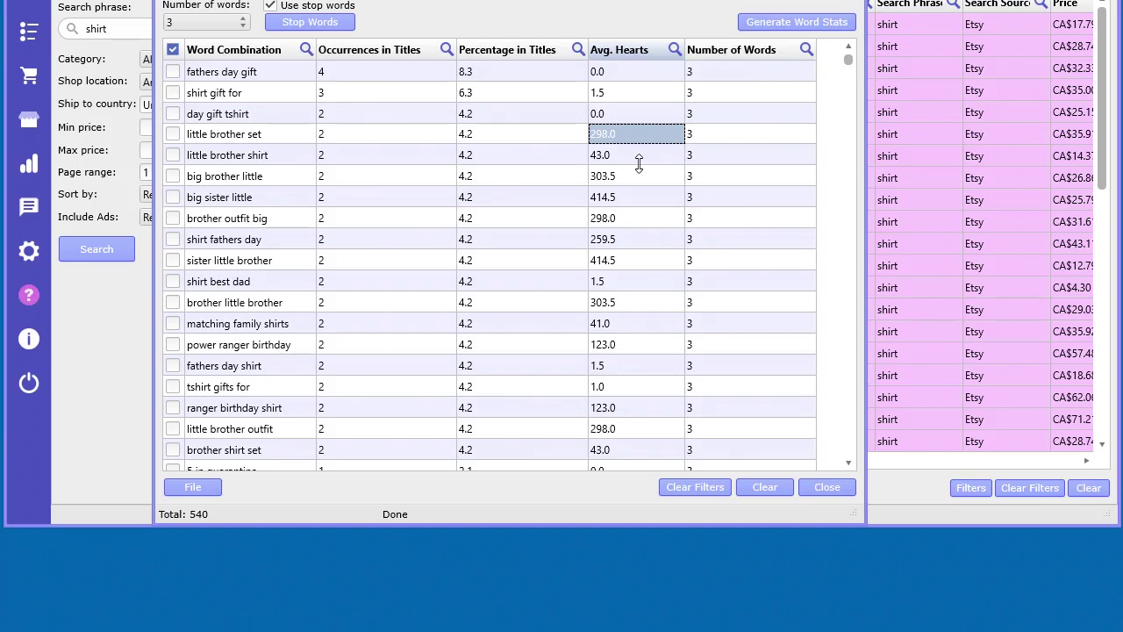
pyautogui.click(640, 158)
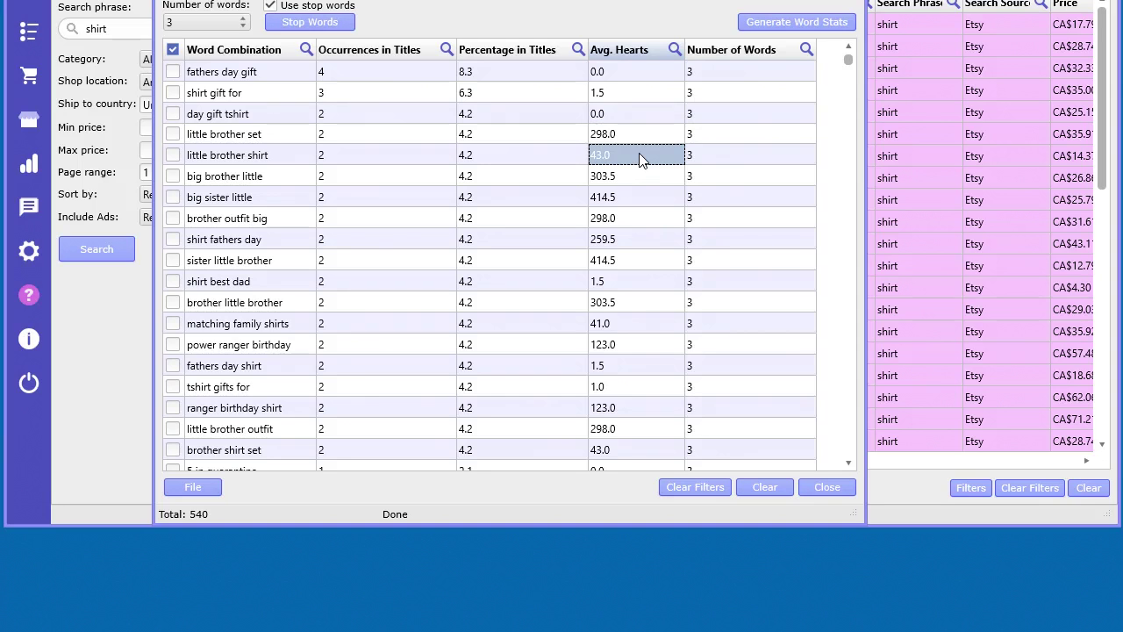
pyautogui.click(625, 133)
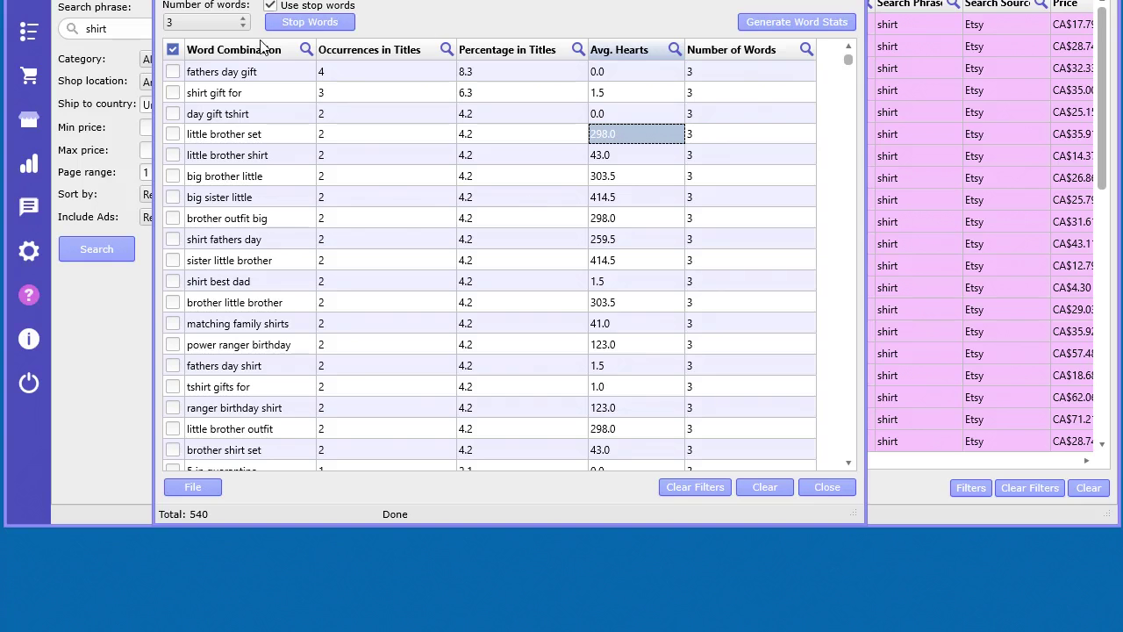
pyautogui.click(221, 137)
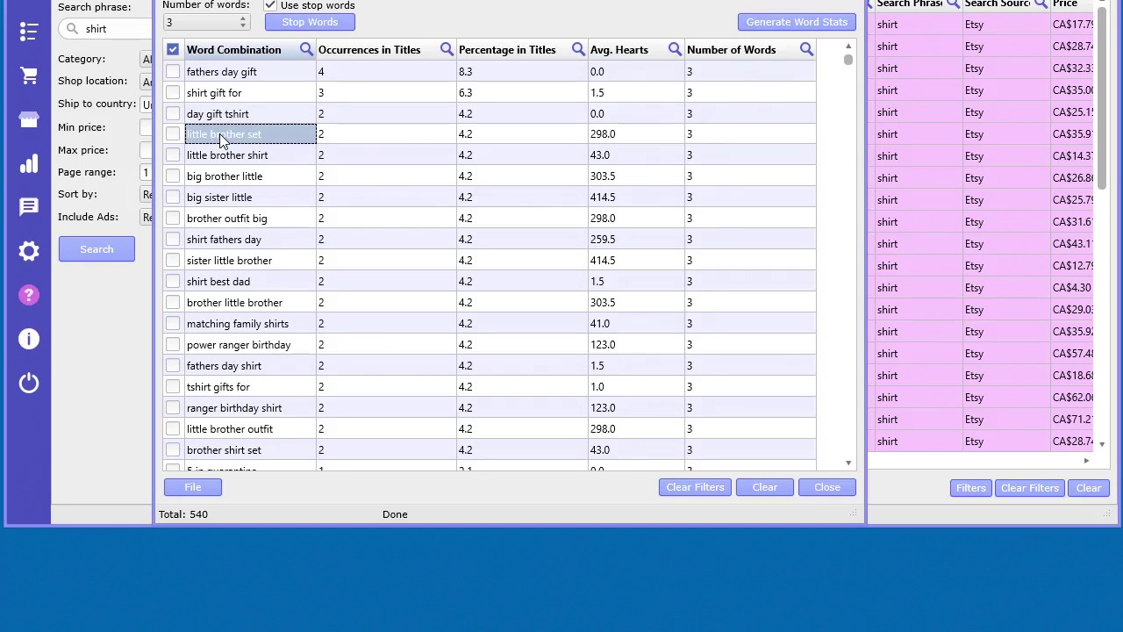
pyautogui.click(266, 71)
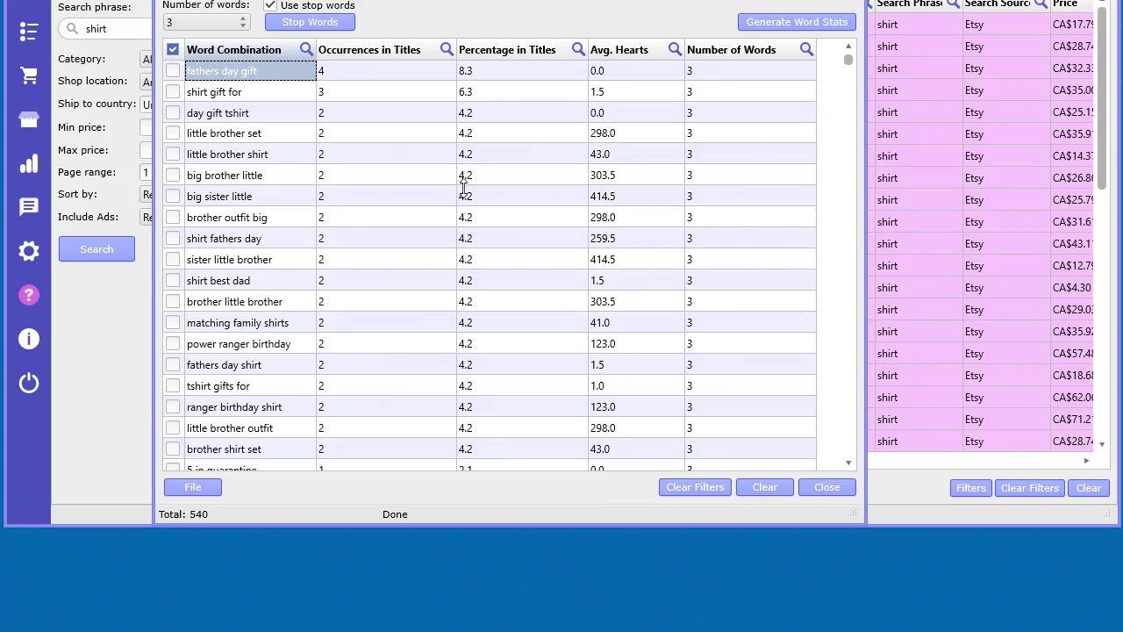
# Step: Look over the save and copy export options in the File and right-click menus without exporting
pyautogui.moveTo(554, 3); pyautogui.dragTo(566, 0)
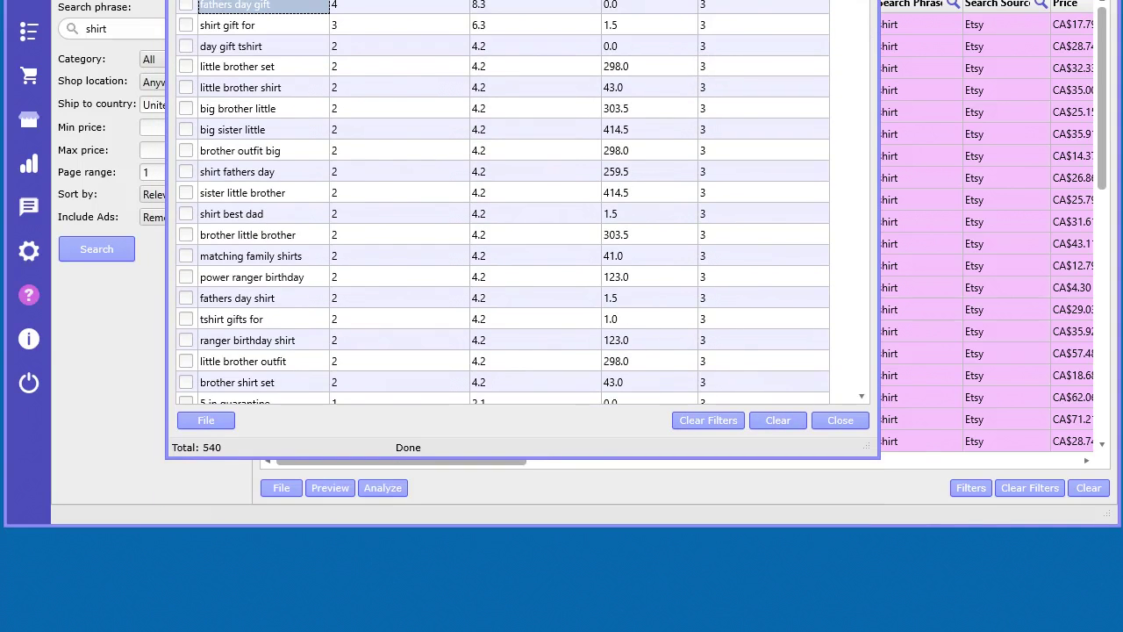
pyautogui.click(225, 418)
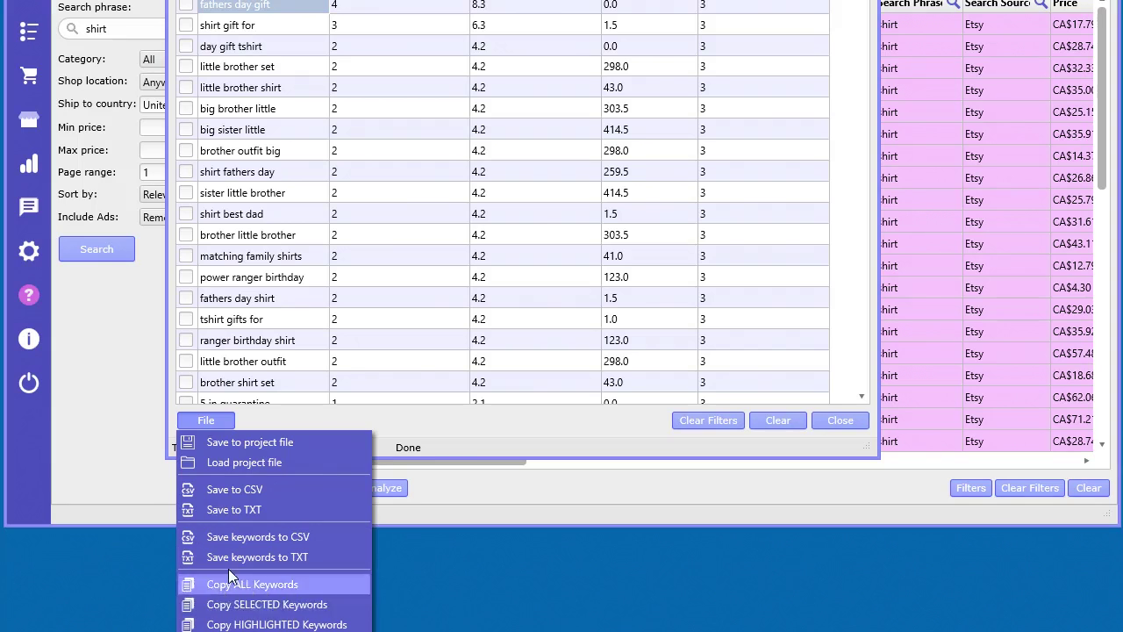
pyautogui.click(417, 135)
pyautogui.rightClick(417, 132)
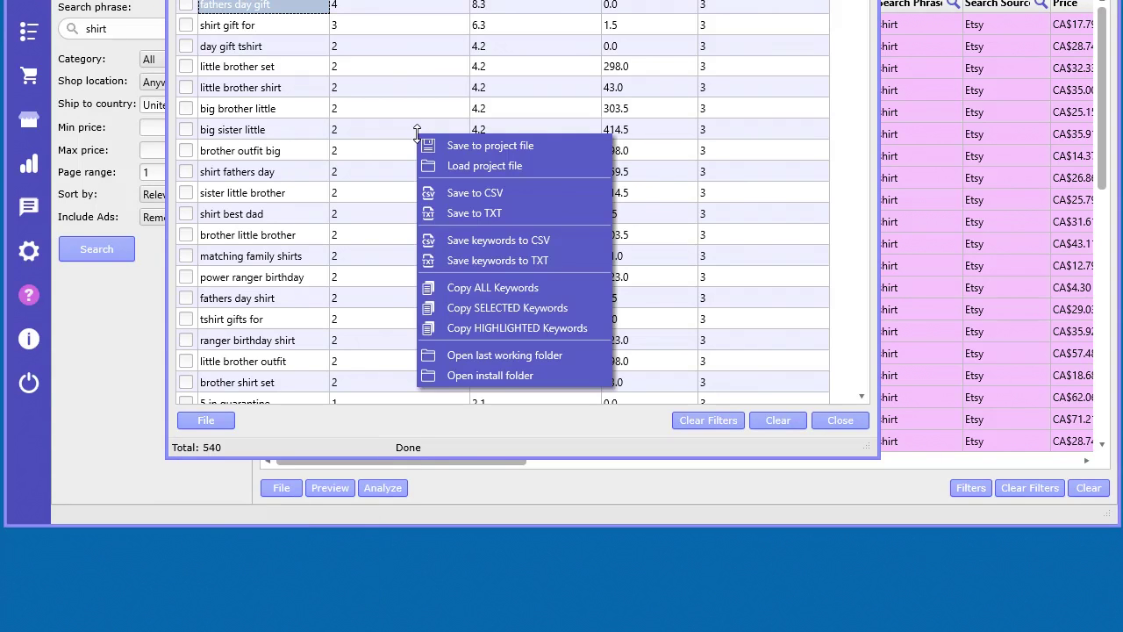
pyautogui.click(642, 96)
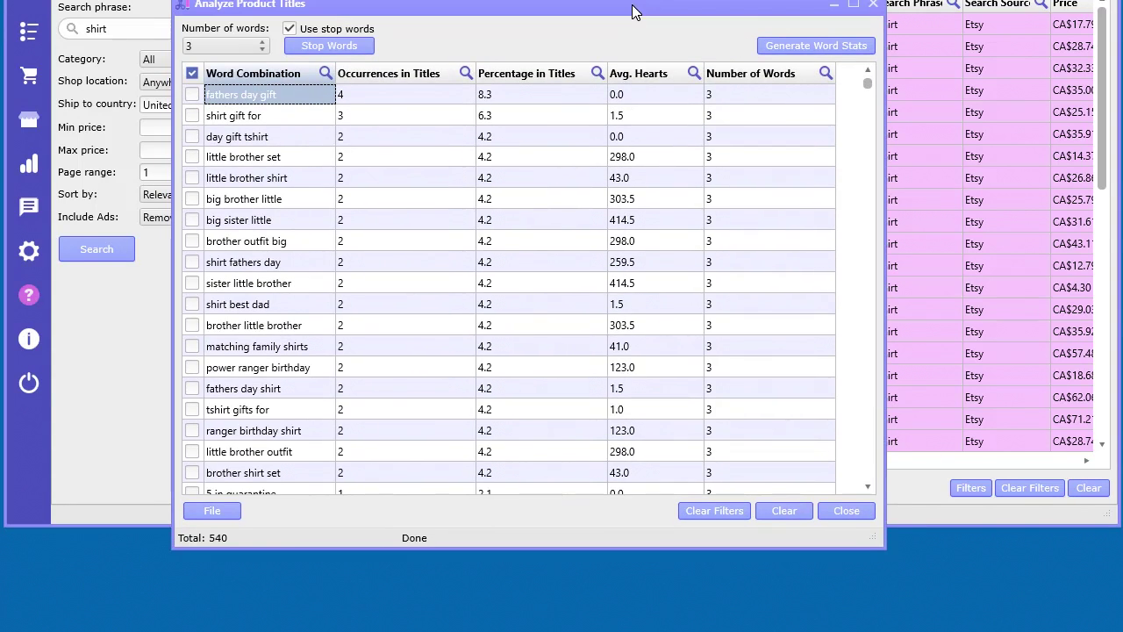
pyautogui.moveTo(632, 11); pyautogui.dragTo(632, 16)
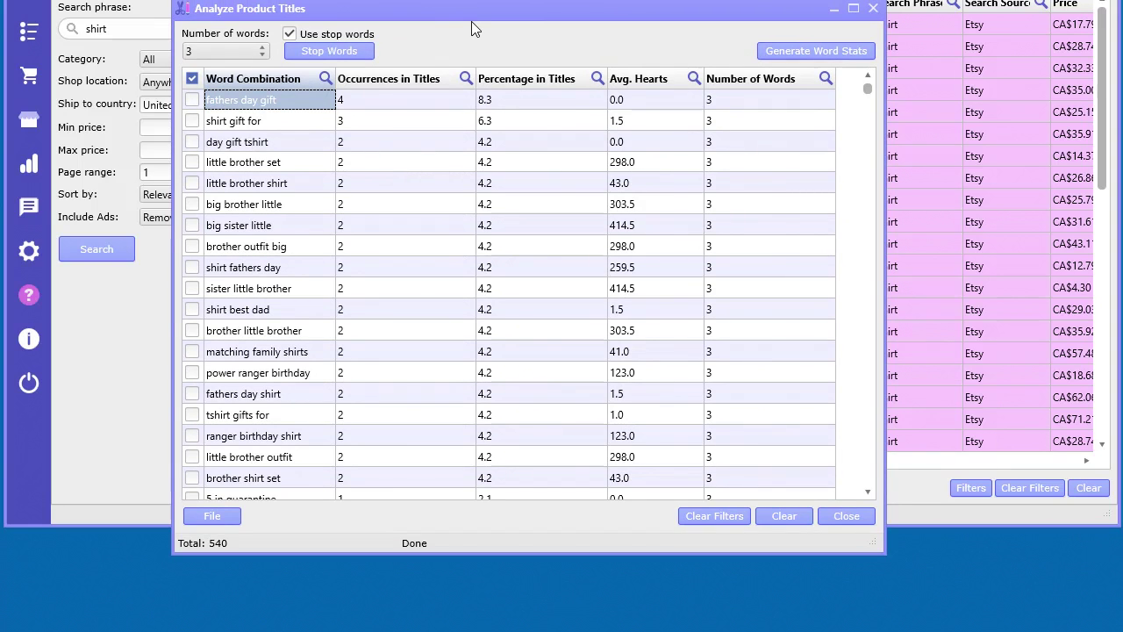
# Step: Group the shop's listings by section and tick and expand the Daddy & Me Shirts Set section
pyautogui.click(848, 518)
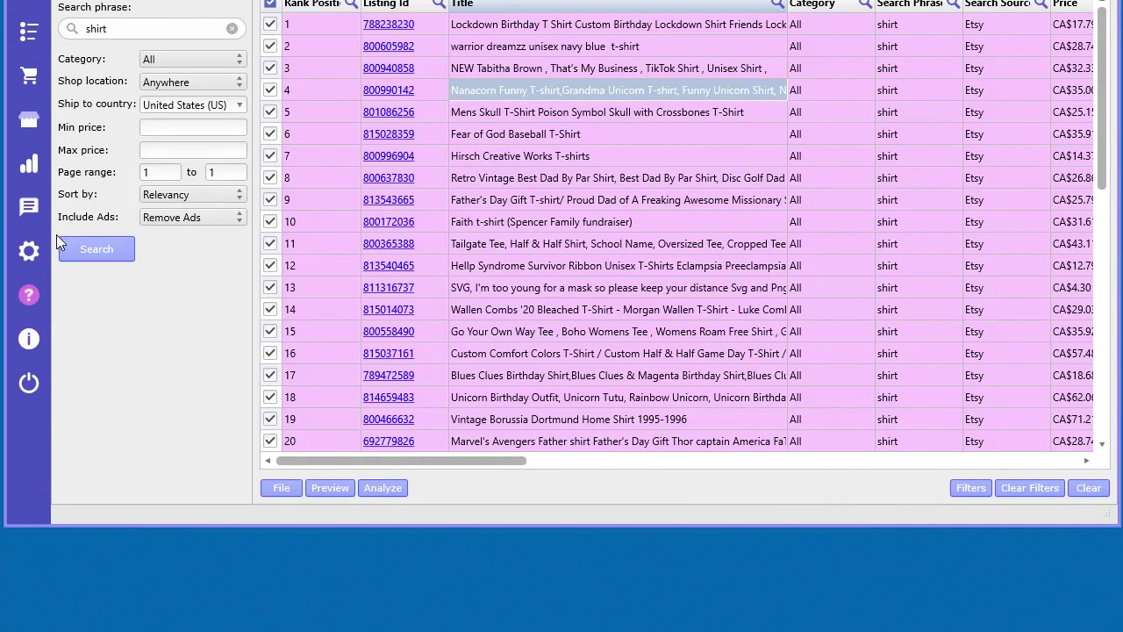
pyautogui.click(27, 166)
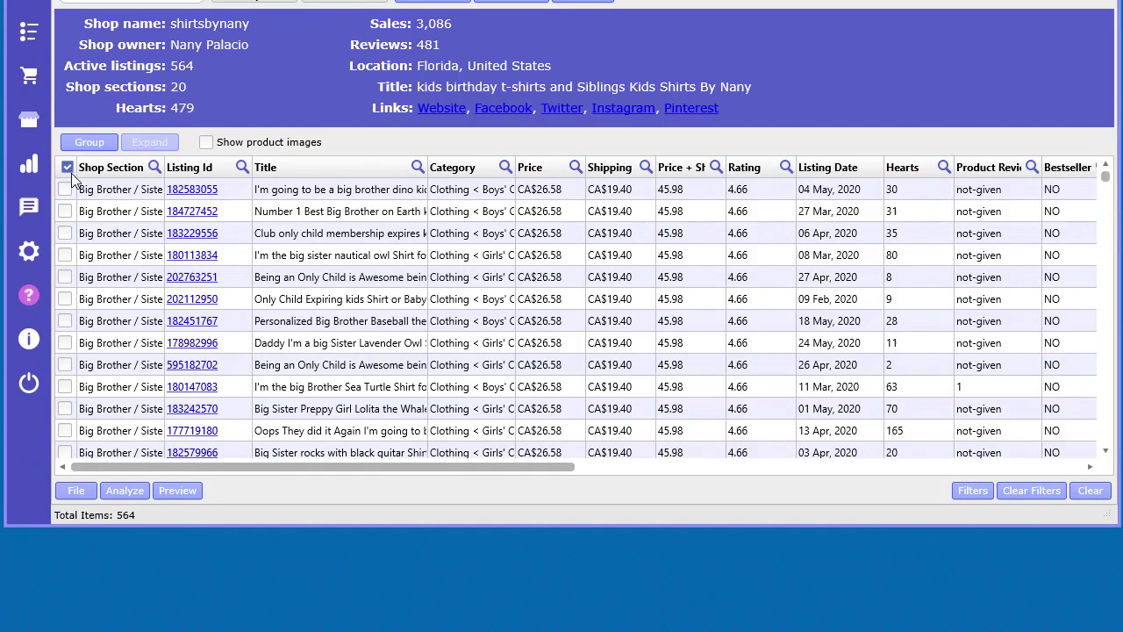
pyautogui.click(80, 143)
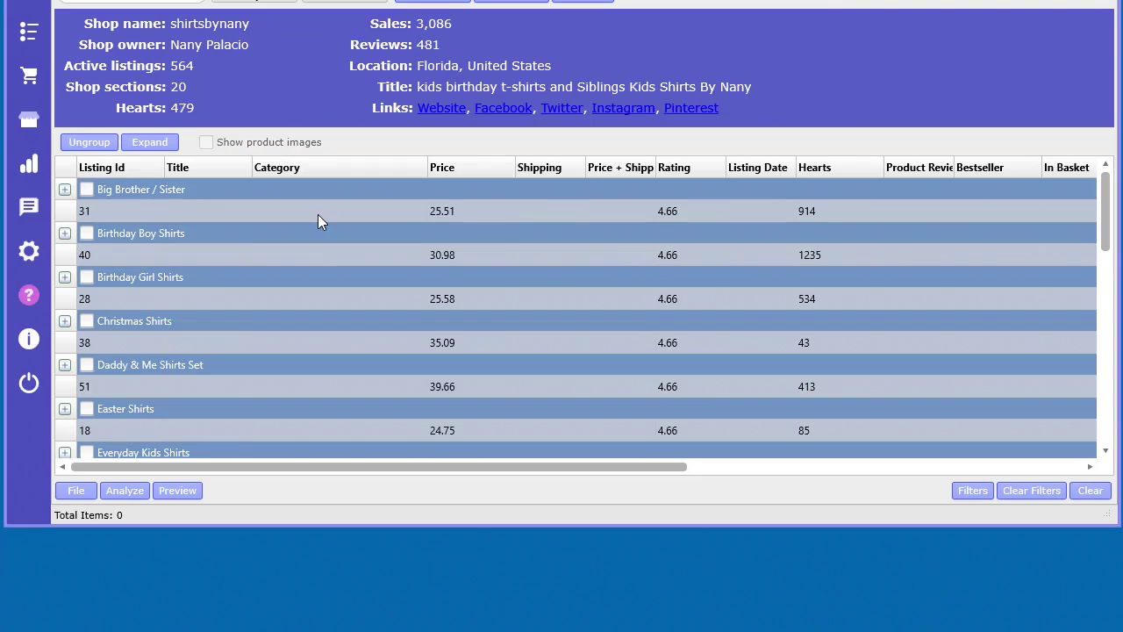
pyautogui.scroll(-3, 95, 355)
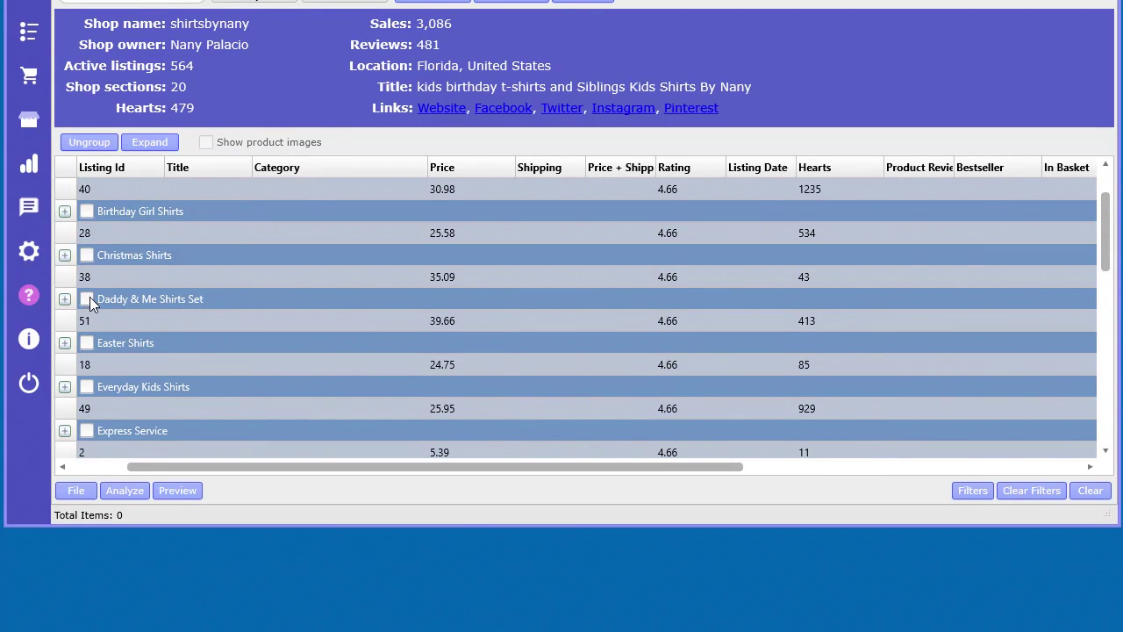
pyautogui.doubleClick(315, 303)
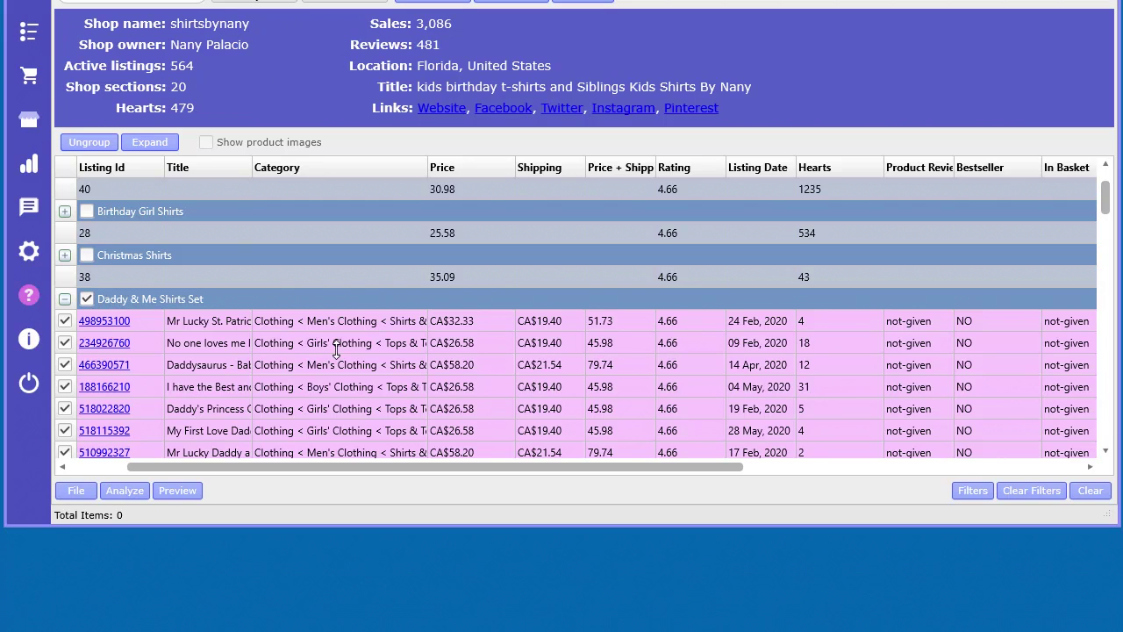
pyautogui.click(118, 495)
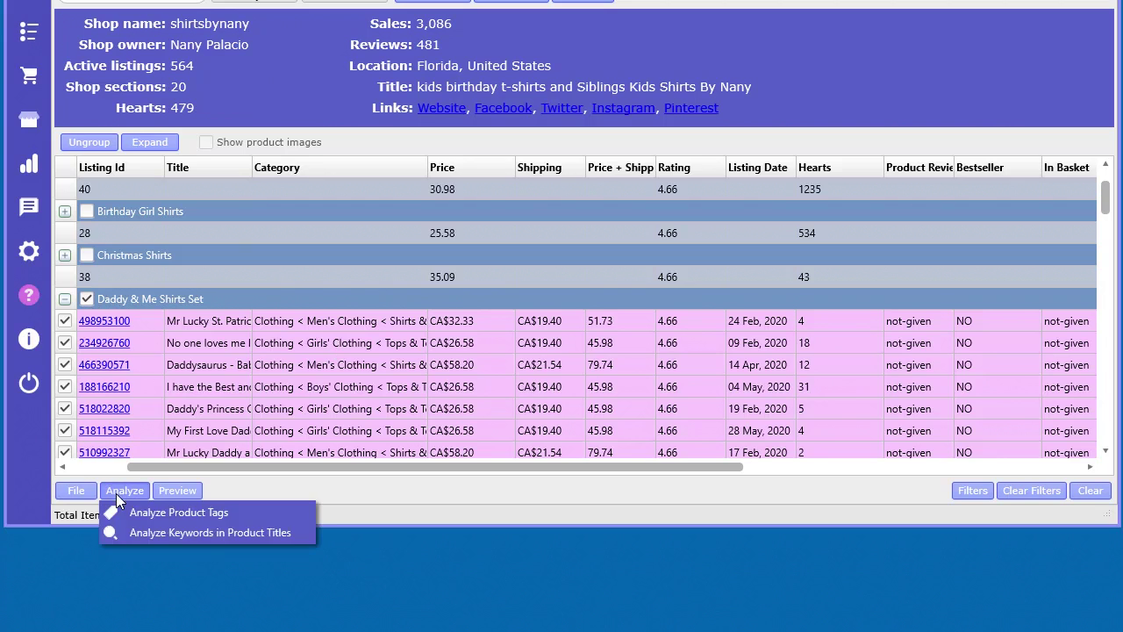
# Step: Analyze the Daddy & Me titles into 223 phrases and review 'daddy and me', 'or baby bodysuit' figures
pyautogui.click(162, 528)
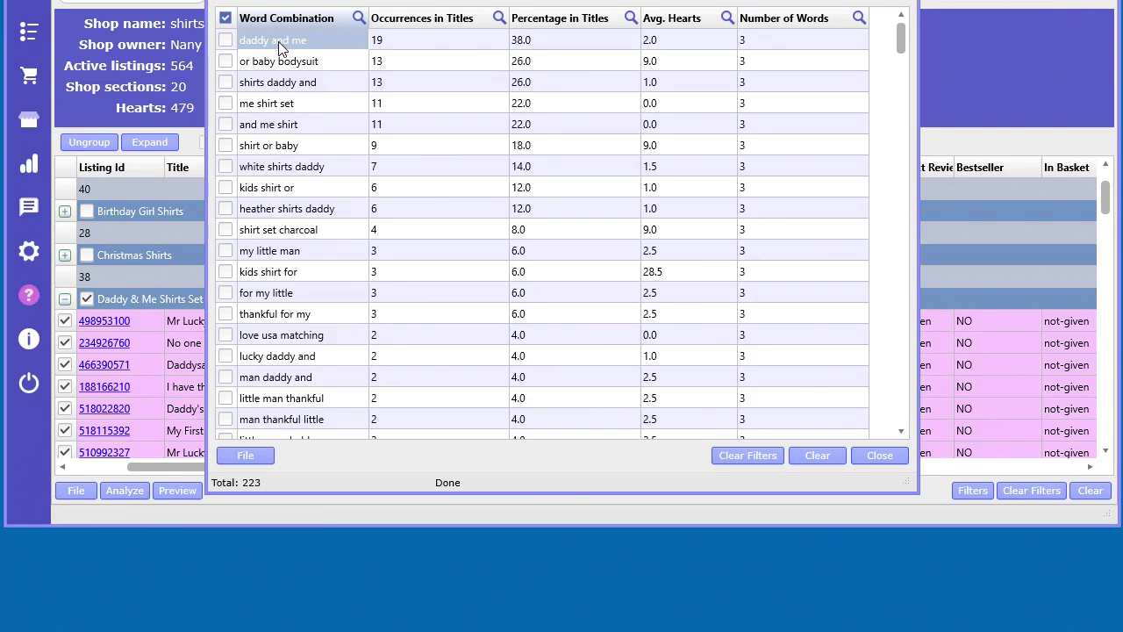
pyautogui.click(446, 42)
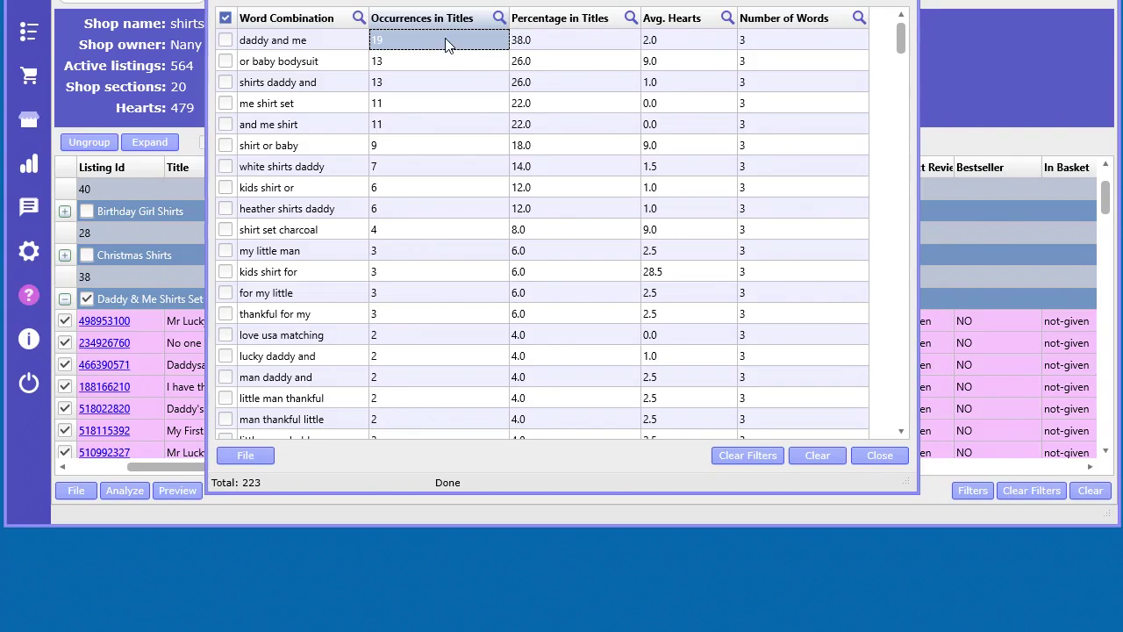
pyautogui.click(707, 44)
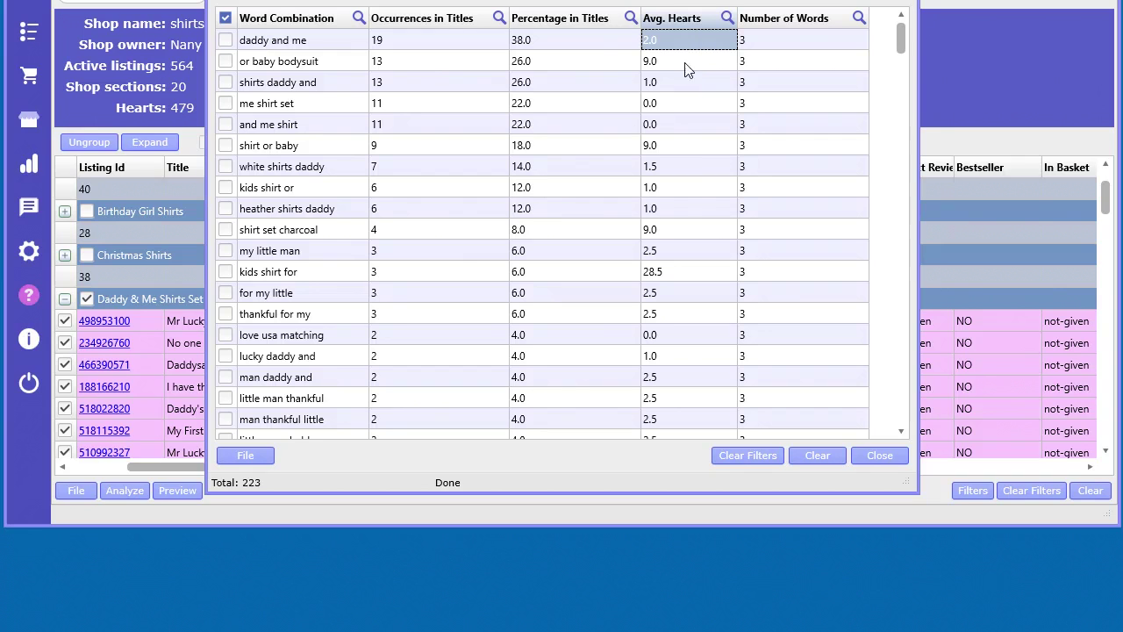
pyautogui.click(662, 70)
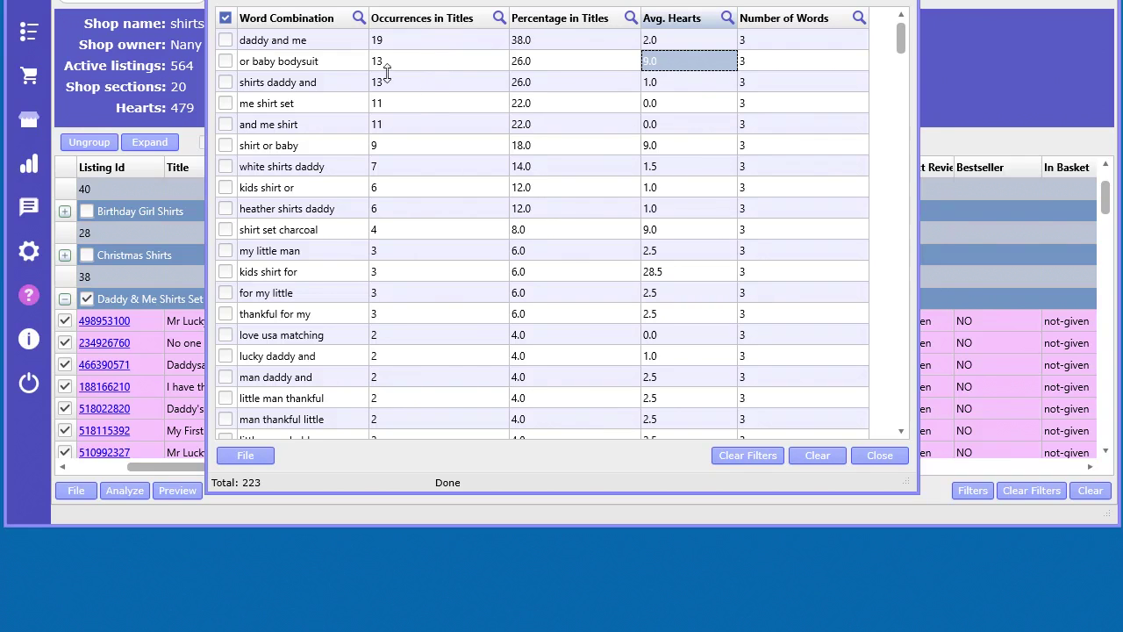
pyautogui.click(298, 82)
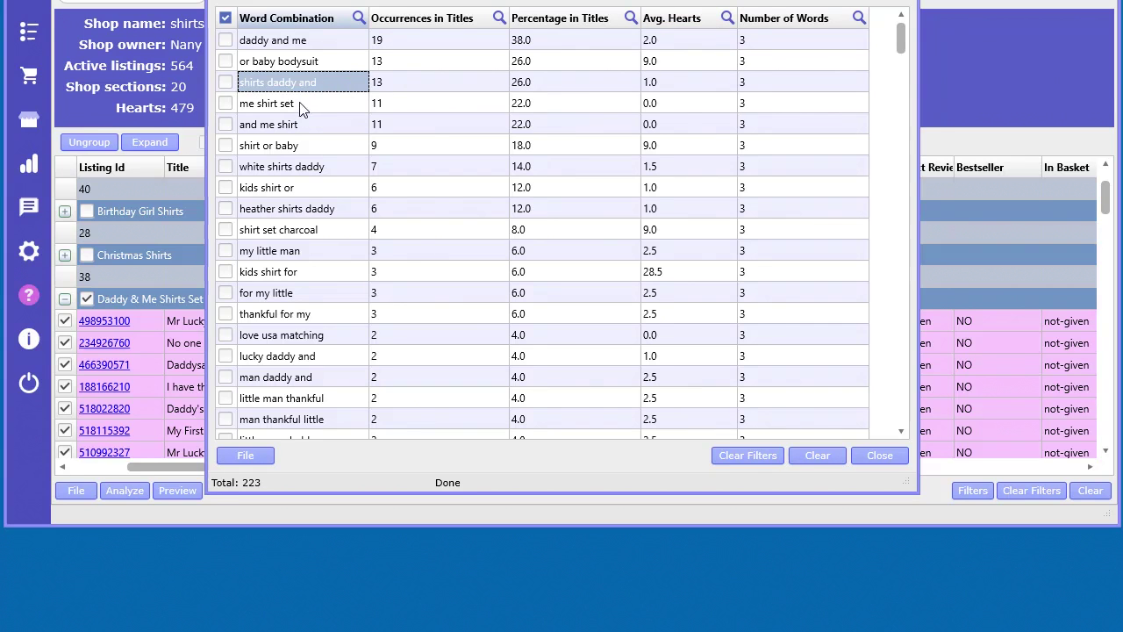
pyautogui.click(341, 103)
pyautogui.click(298, 88)
# Step: Browse the 174-entry Stop Words list, then close it with Ok
pyautogui.click(370, 2)
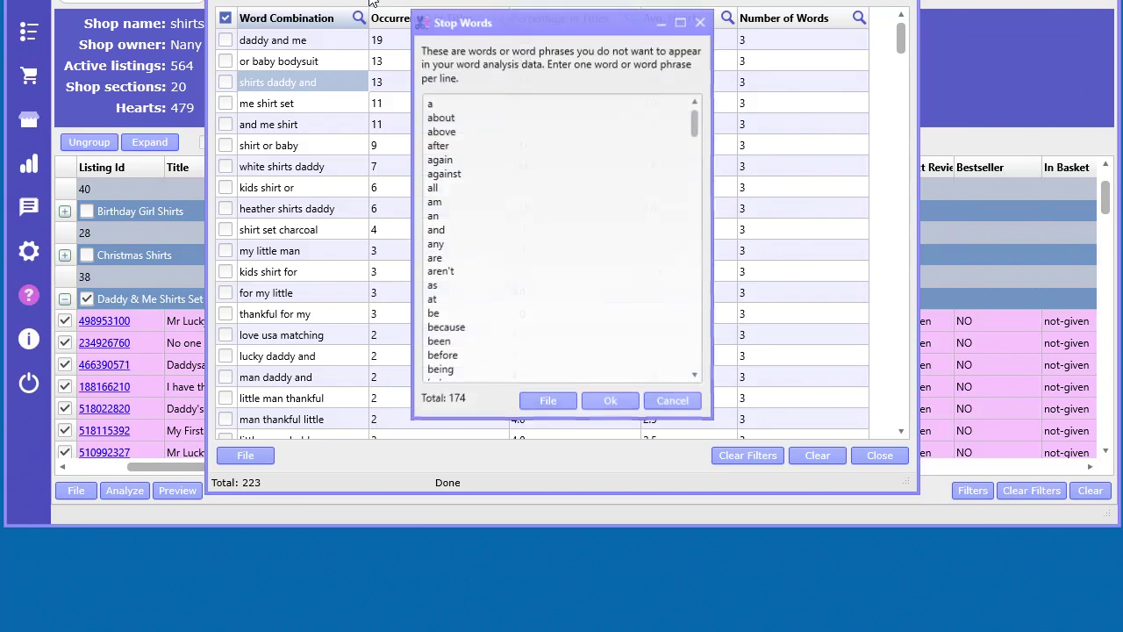
pyautogui.moveTo(699, 123); pyautogui.dragTo(694, 98)
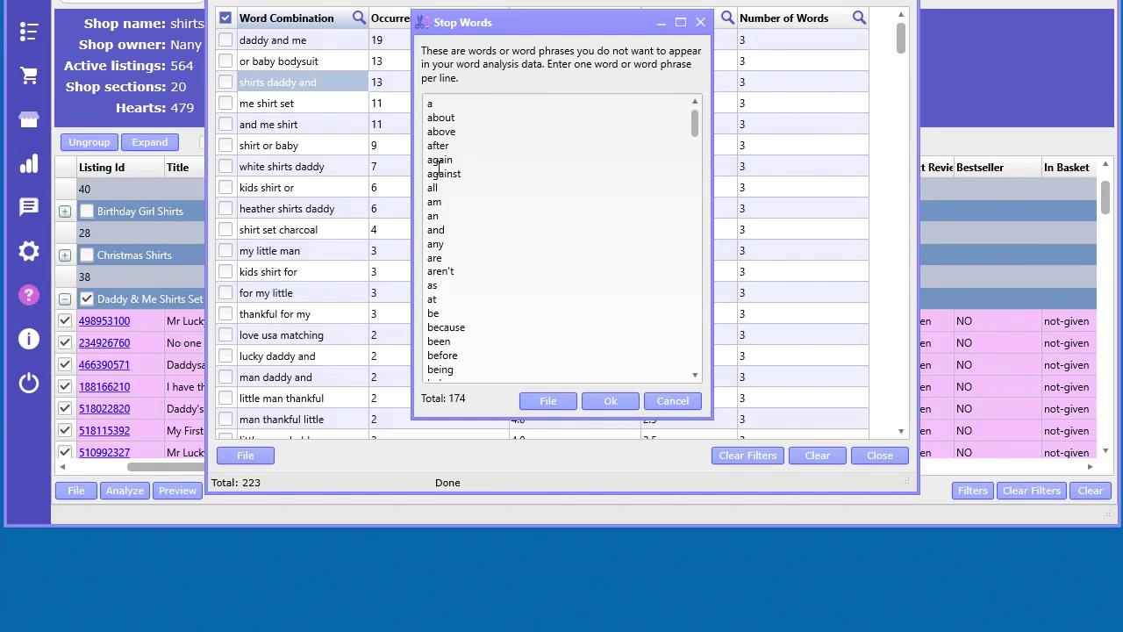
pyautogui.scroll(-20, 465, 281)
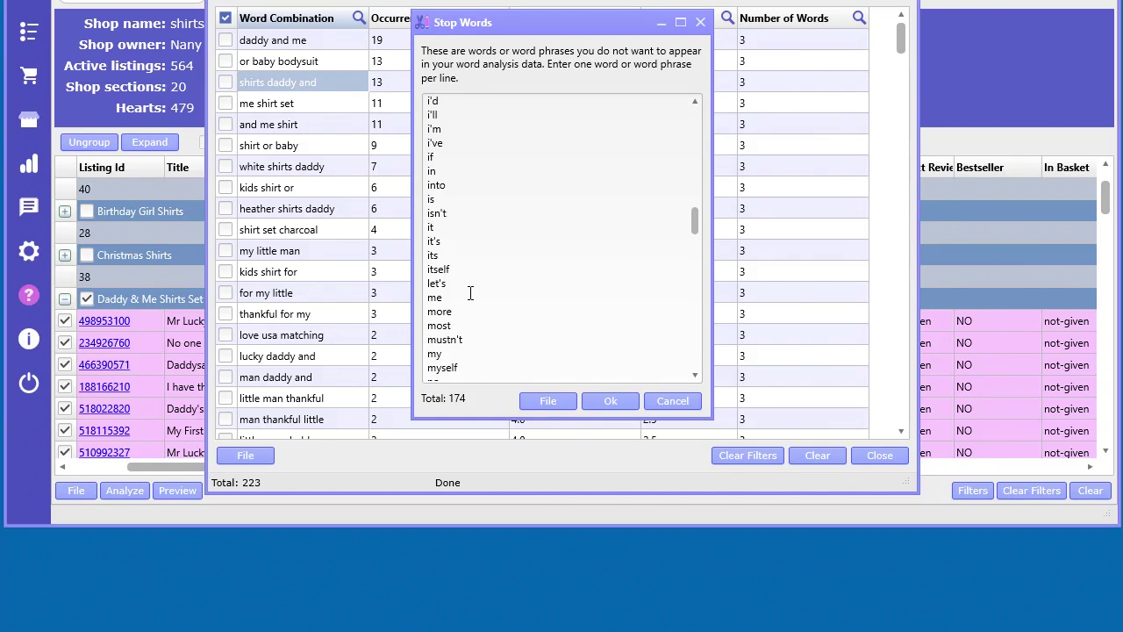
pyautogui.scroll(-19, 471, 293)
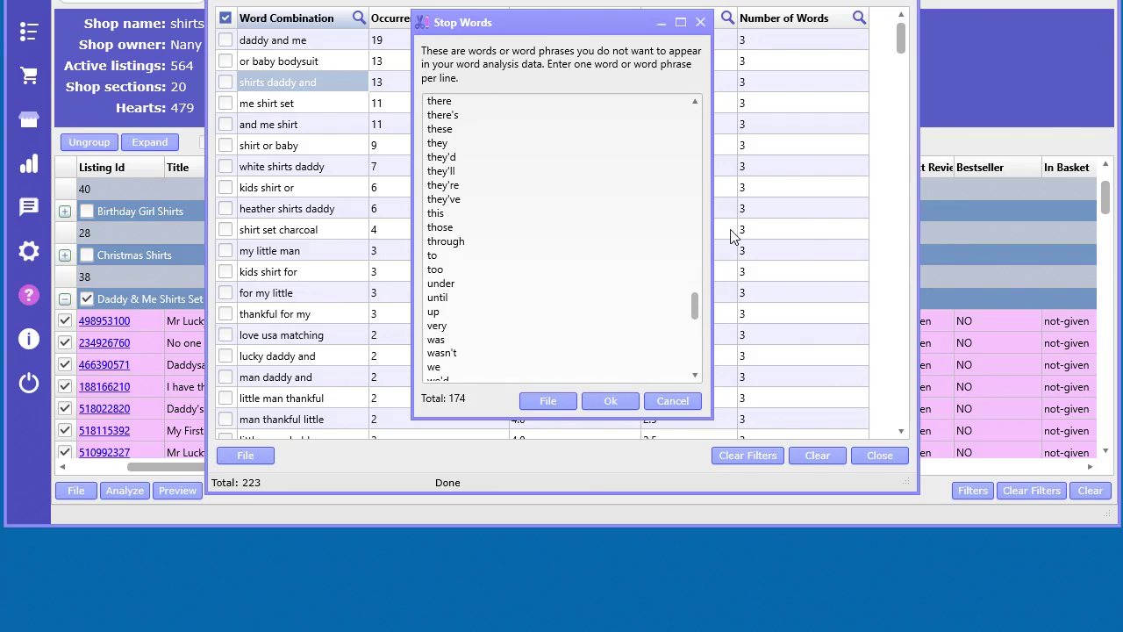
pyautogui.moveTo(697, 301); pyautogui.dragTo(706, 77)
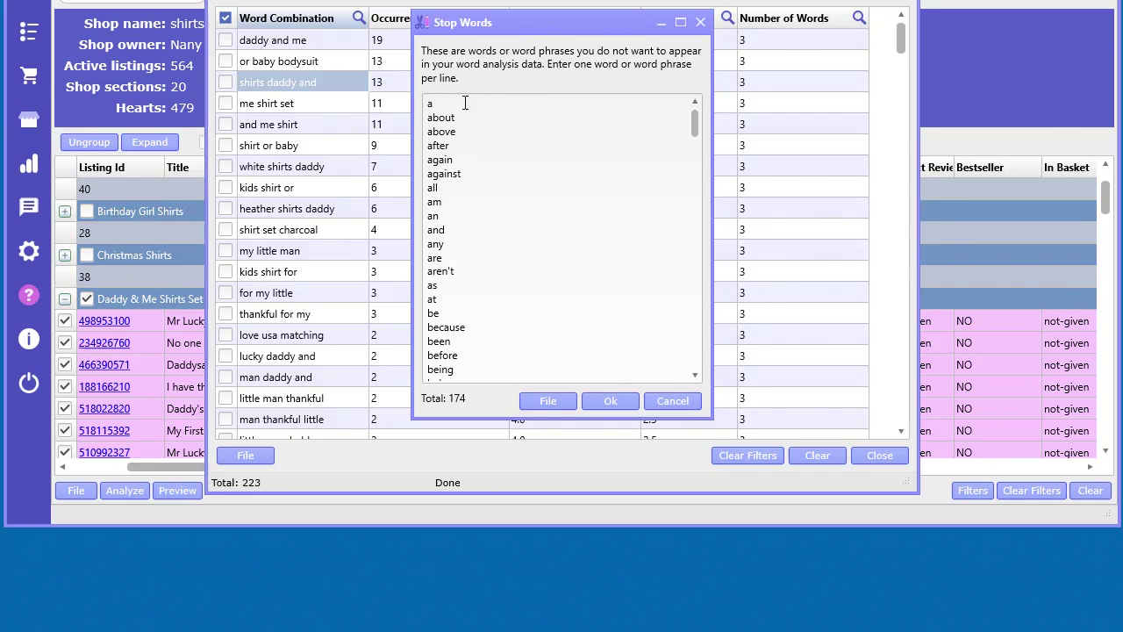
pyautogui.click(621, 403)
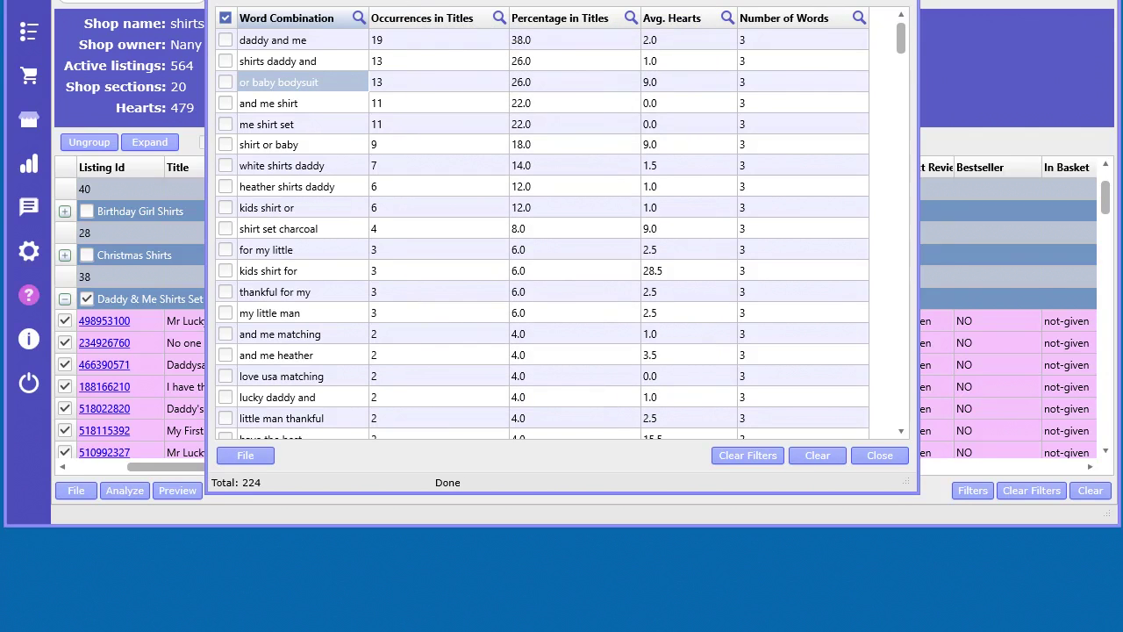
pyautogui.scroll(-1, 299, 263)
pyautogui.scroll(1, 282, 342)
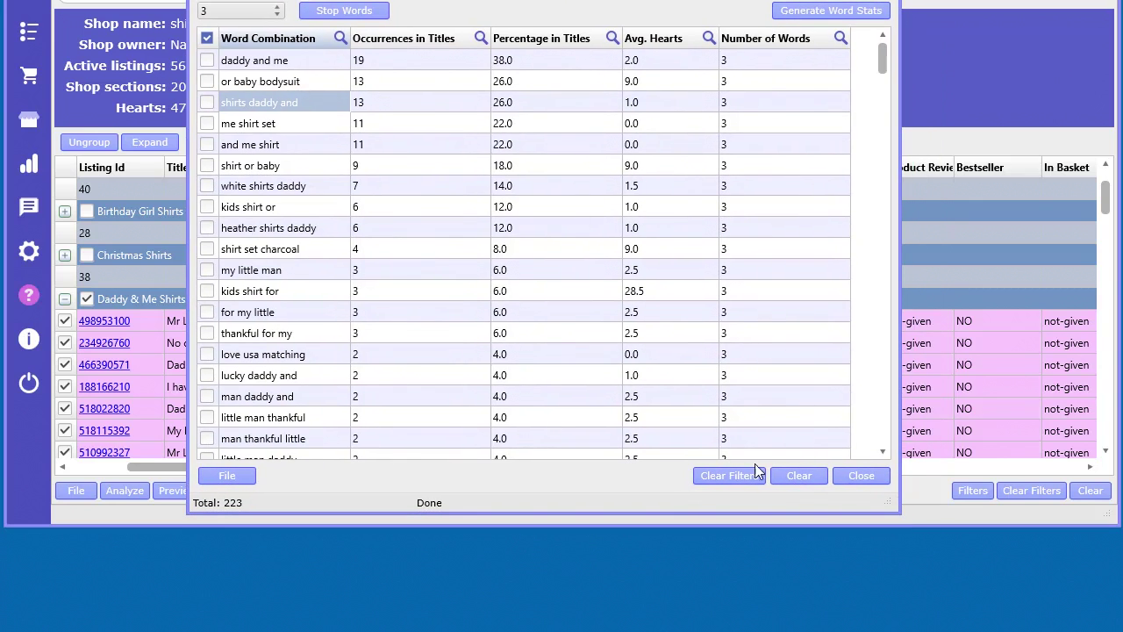
# Step: Ungroup the shop's listings, check all 564, and analyze keywords in their titles
pyautogui.click(878, 476)
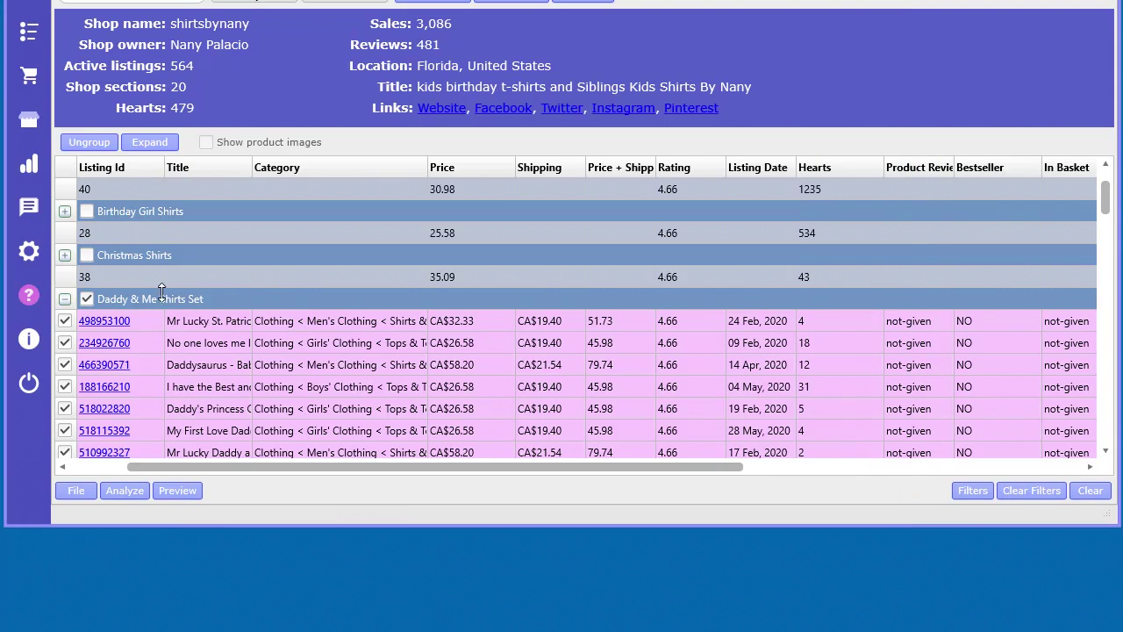
pyautogui.click(88, 142)
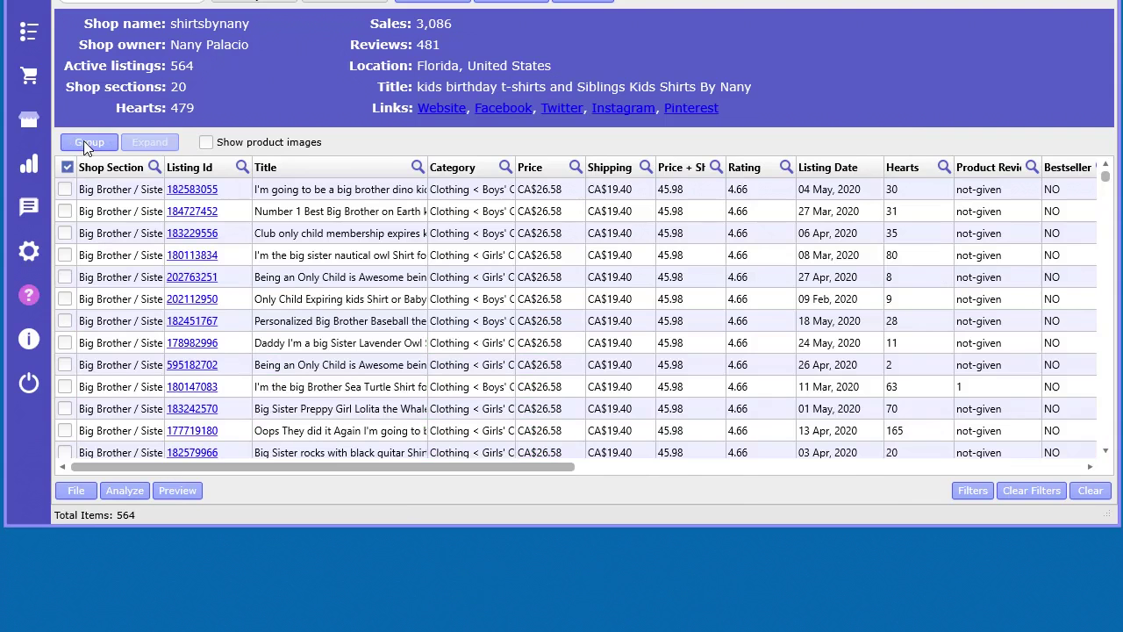
pyautogui.click(67, 166)
pyautogui.click(99, 232)
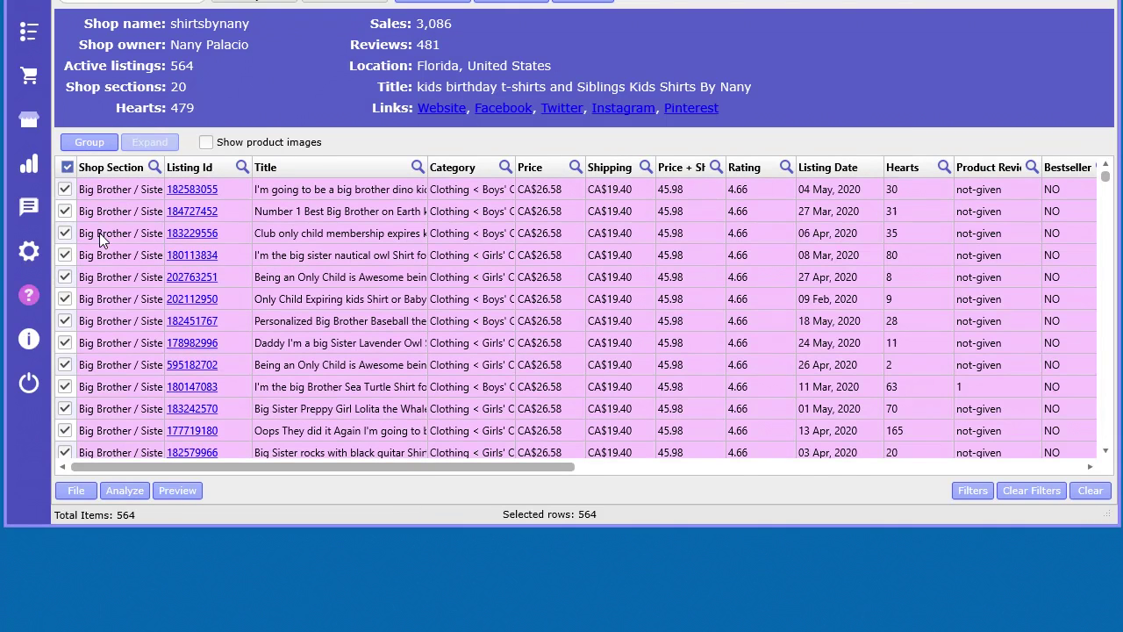
pyautogui.click(132, 492)
pyautogui.click(215, 532)
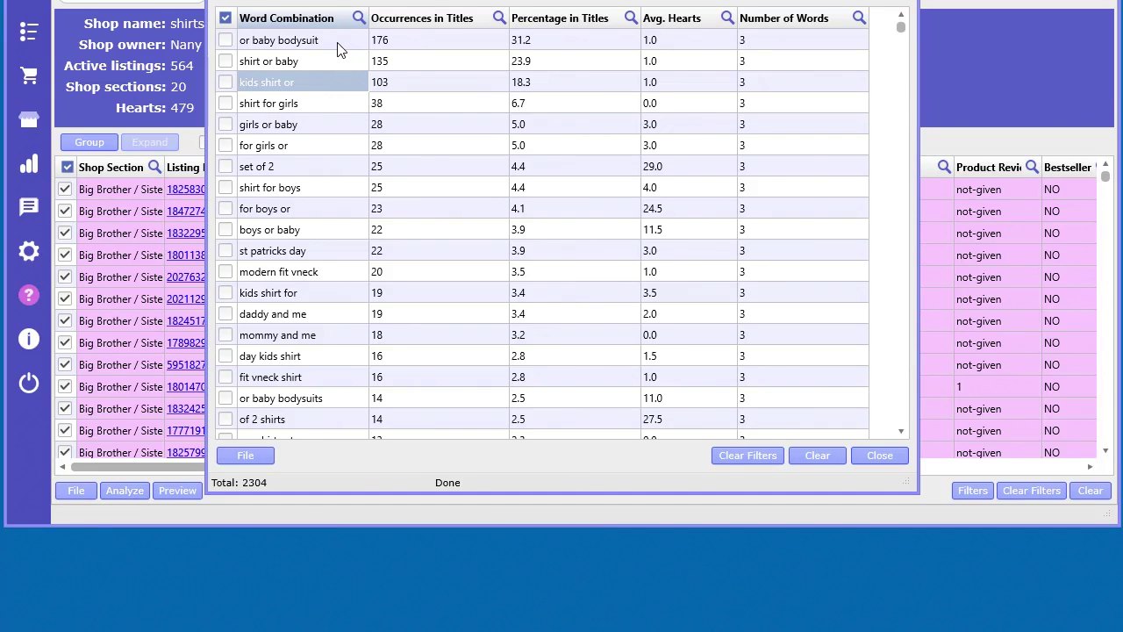
# Step: Review 'or baby bodysuit' at 176 occurrences (31.2%) among the 2304 three-word phrases
pyautogui.click(414, 40)
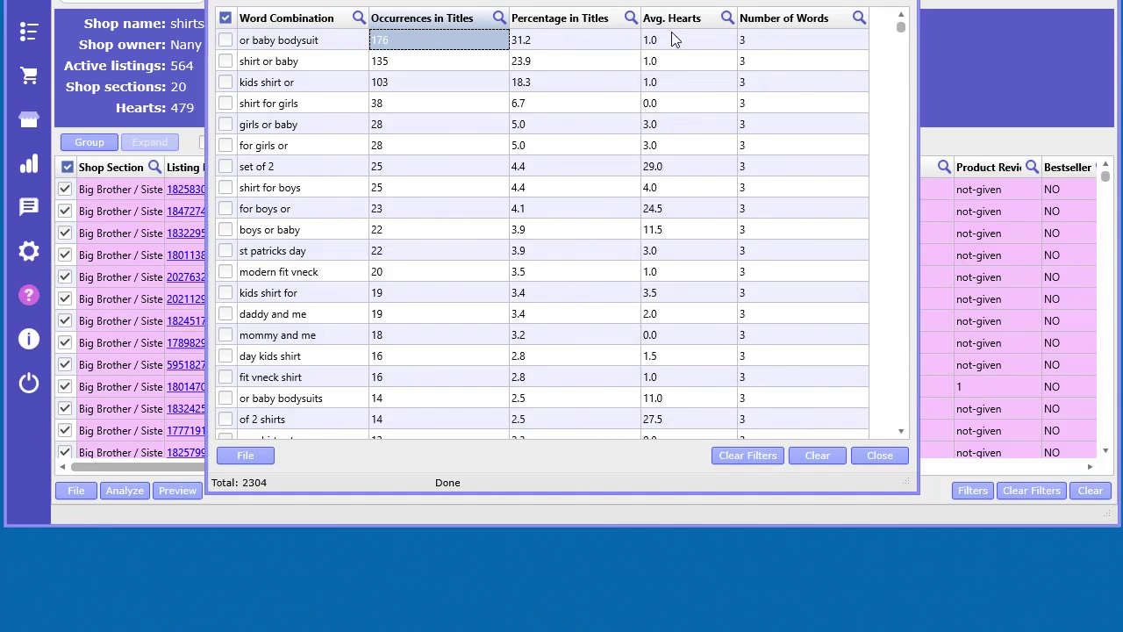
pyautogui.click(587, 40)
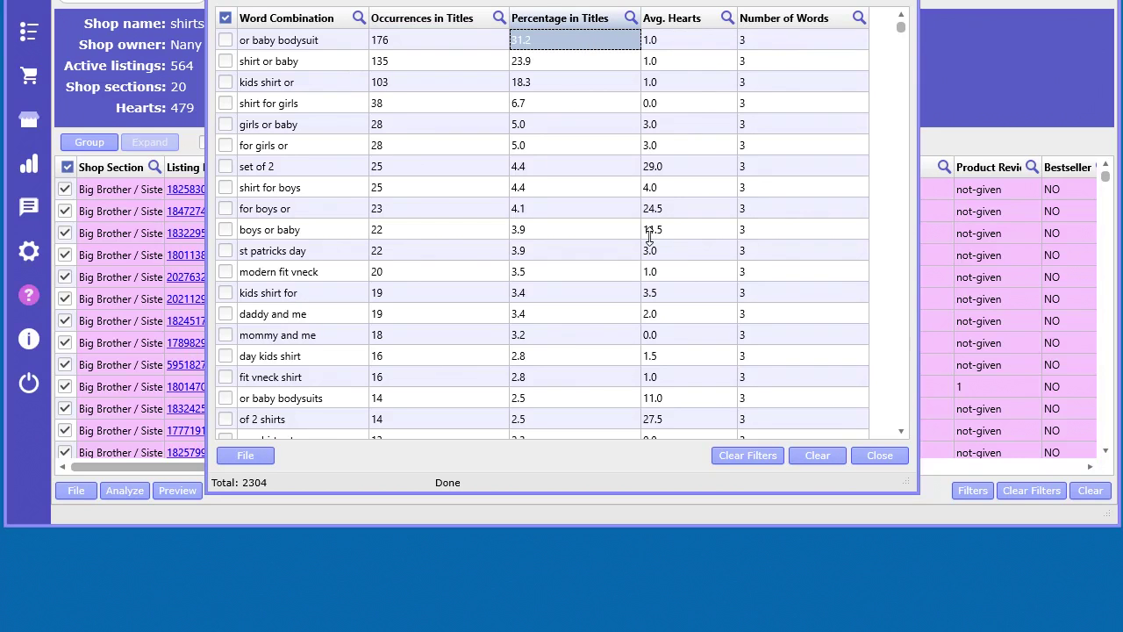
pyautogui.scroll(-2, 414, 298)
pyautogui.scroll(2, 416, 303)
pyautogui.moveTo(514, 0); pyautogui.dragTo(495, 30)
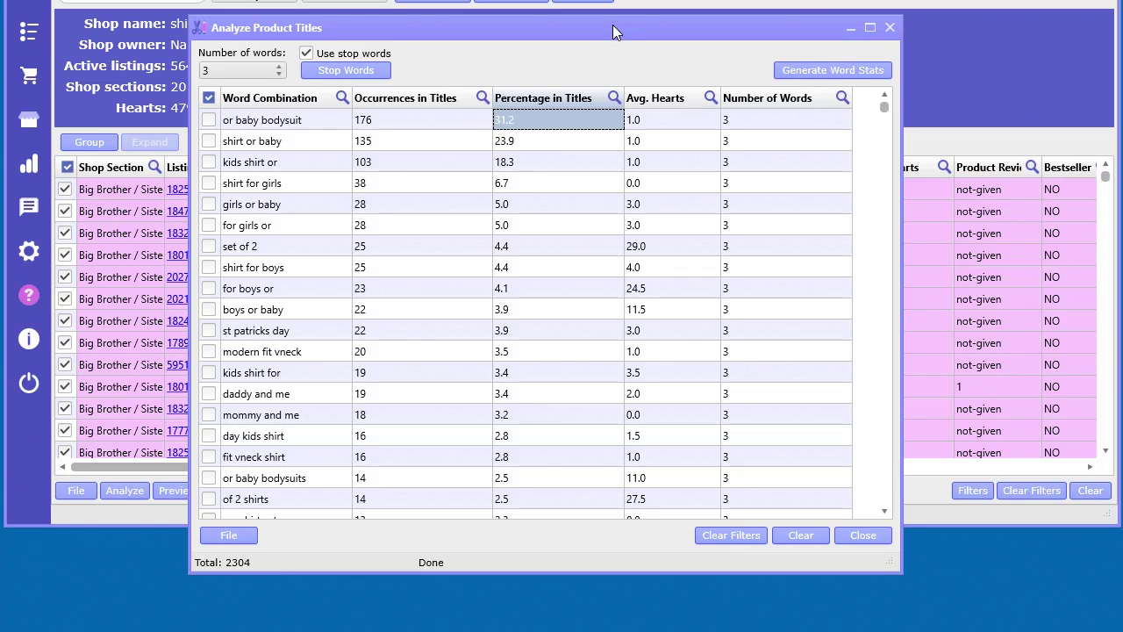
pyautogui.moveTo(614, 32); pyautogui.dragTo(612, 36)
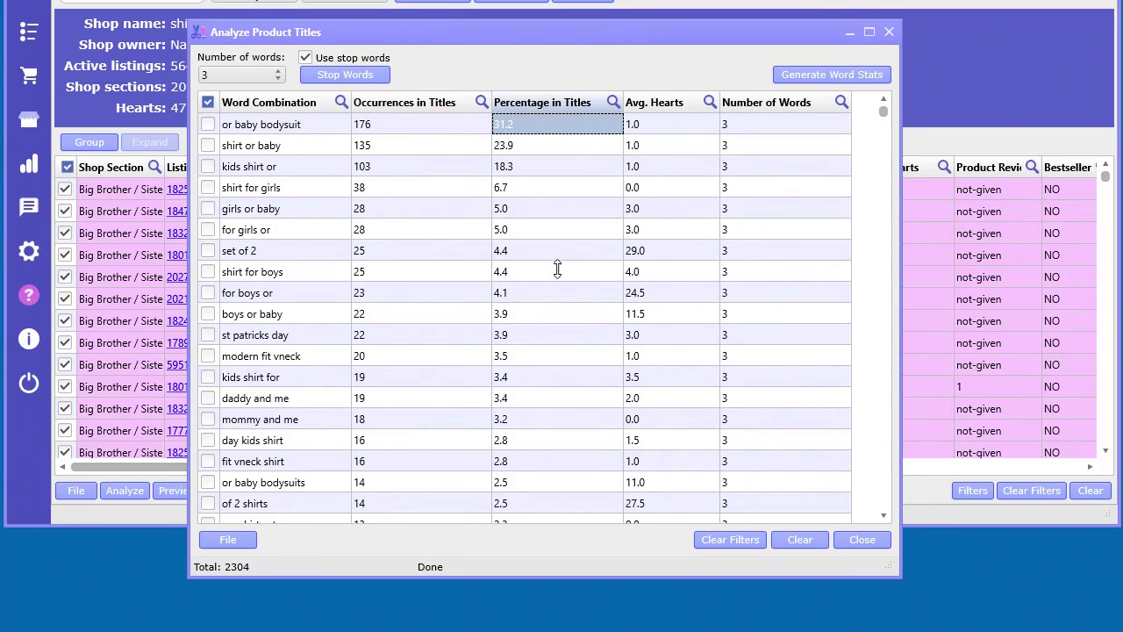
pyautogui.click(550, 318)
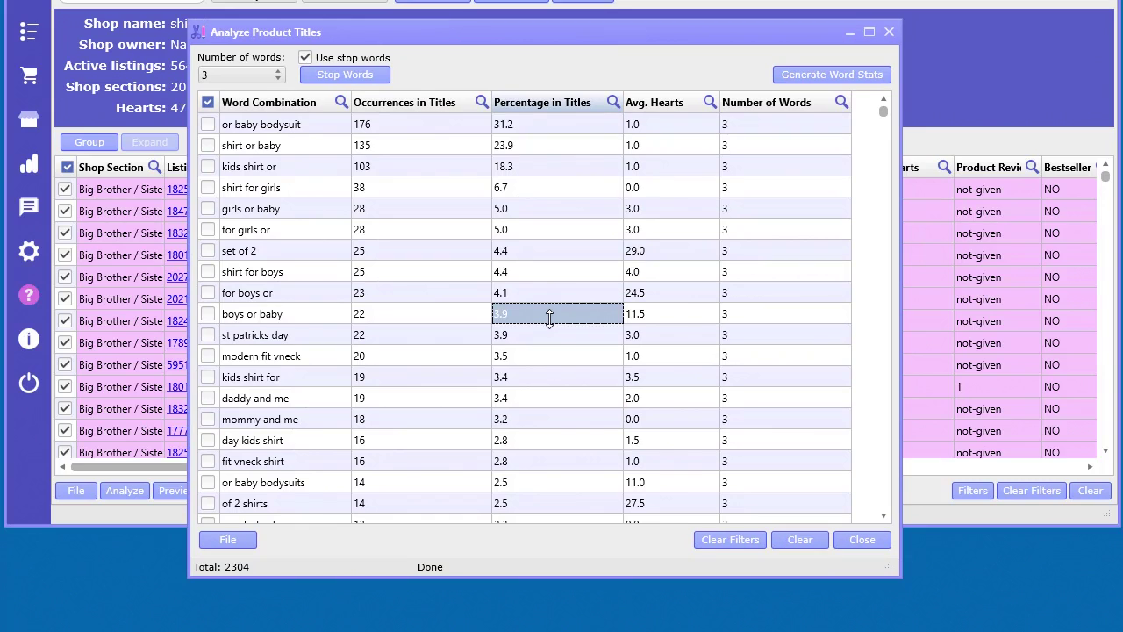
pyautogui.click(317, 320)
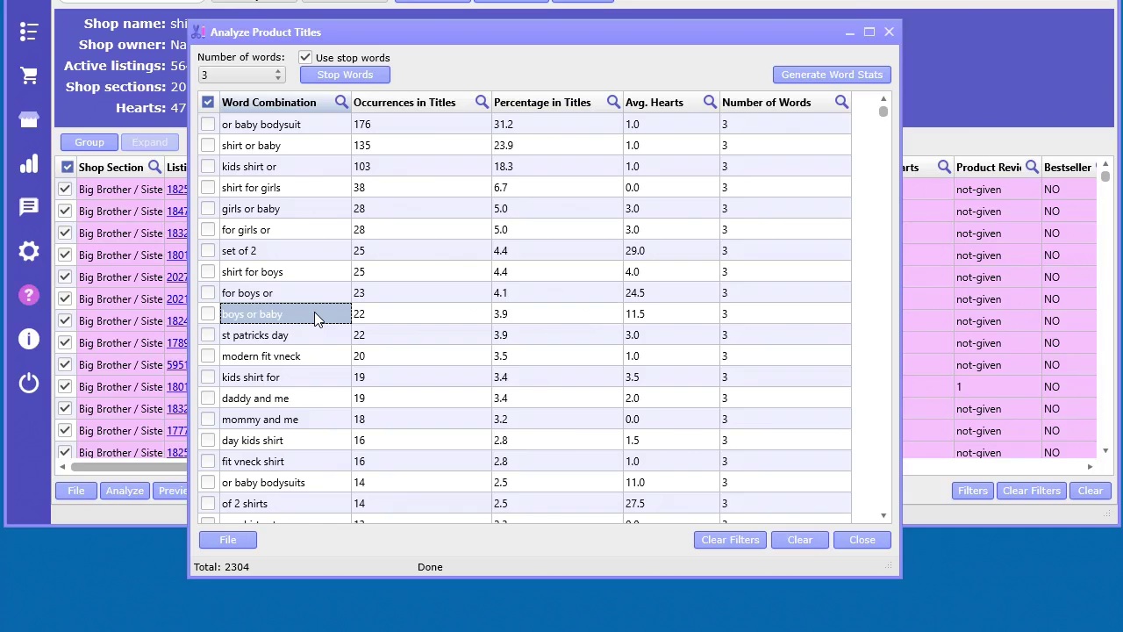
pyautogui.scroll(-2, 308, 350)
pyautogui.scroll(2, 308, 350)
pyautogui.moveTo(642, 31); pyautogui.dragTo(621, 30)
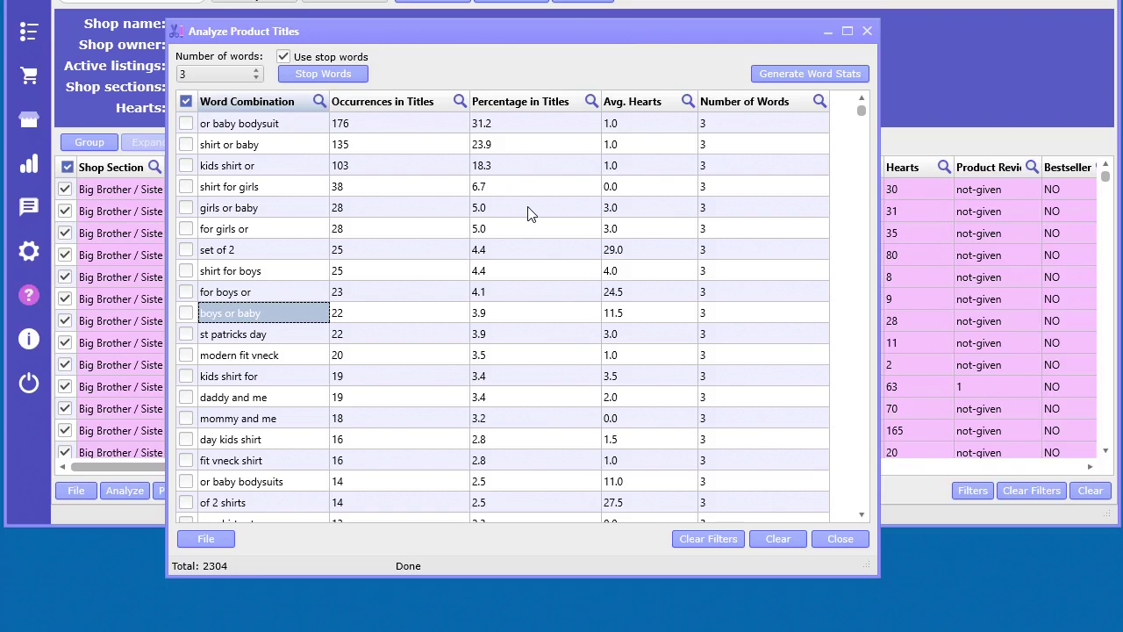